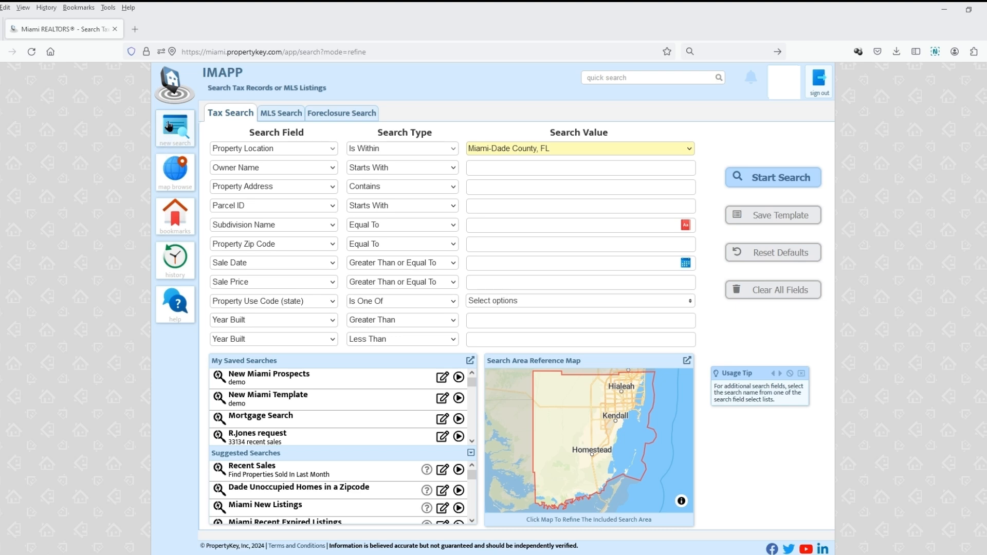
- Start a new search, look over the MLS Search and Foreclosure Search forms, and return to the Tax Search form
left_click(168, 126)
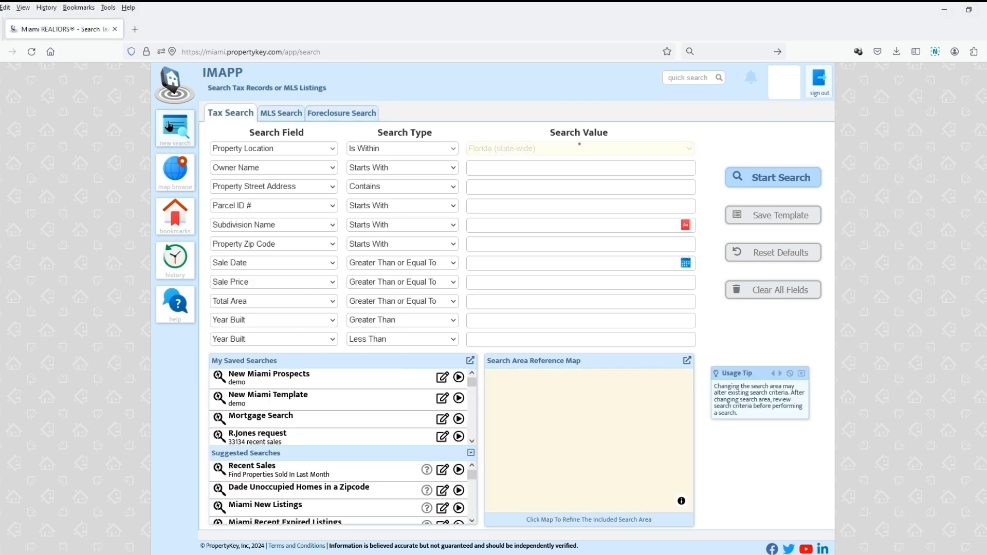
left_click(281, 117)
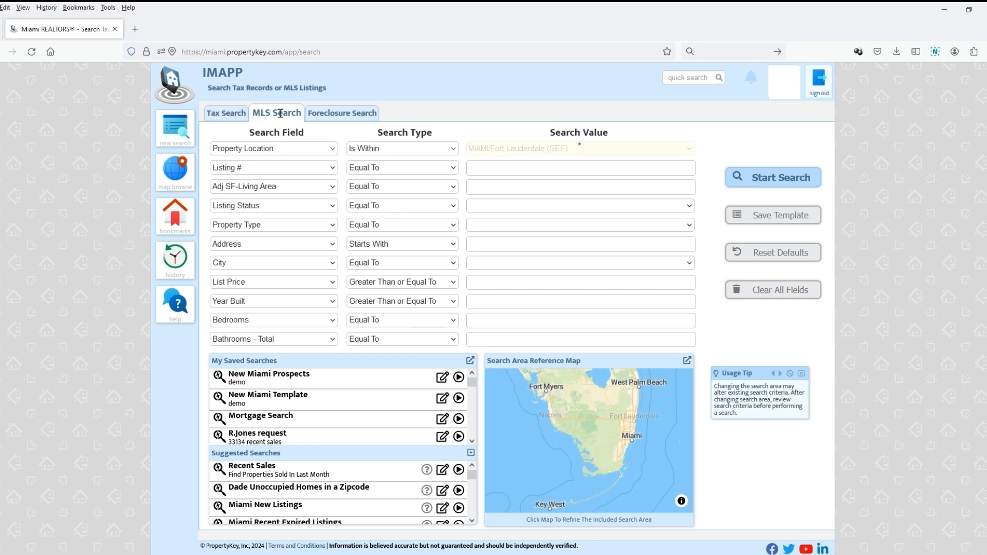
left_click(344, 114)
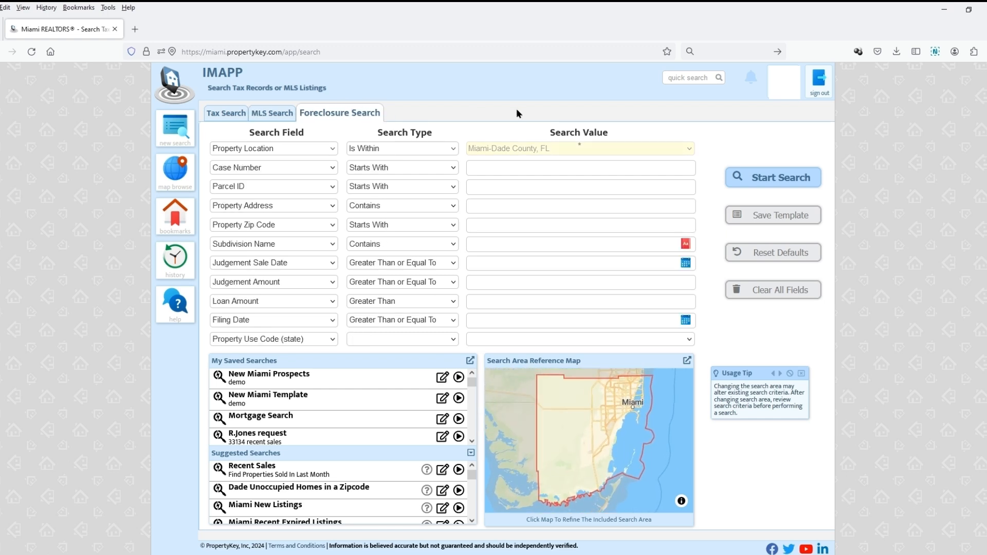
left_click(222, 116)
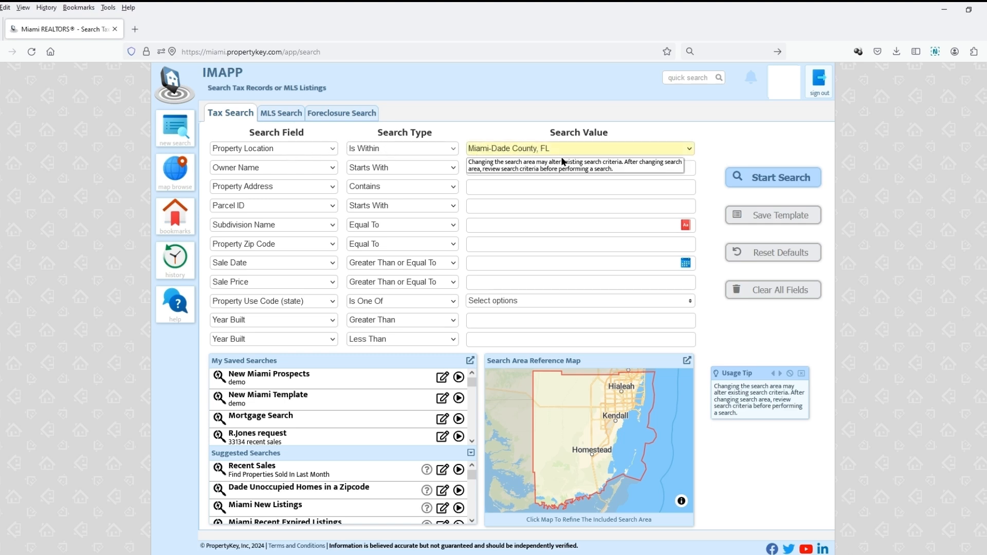
- Set the Property Location of the tax search to Florida (state-wide)
left_click(687, 149)
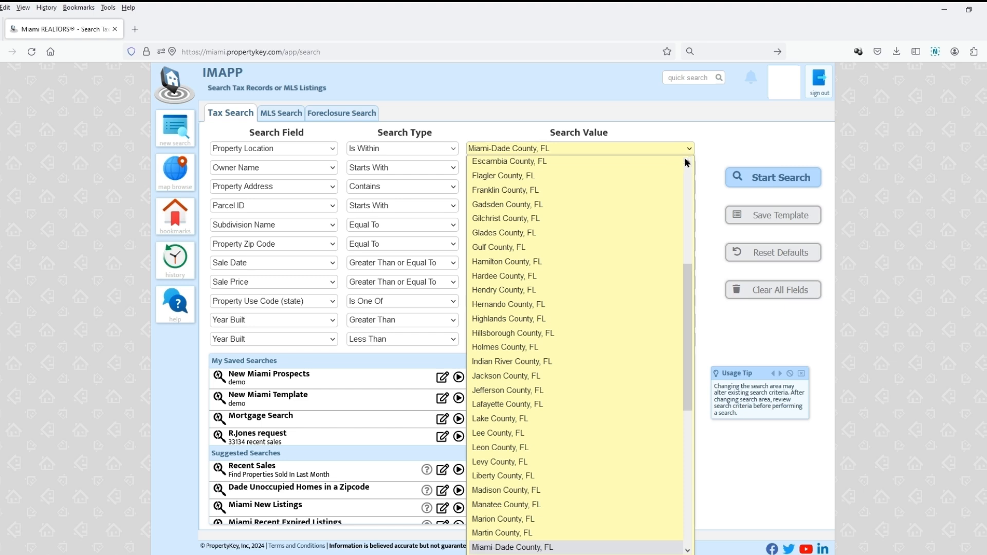
left_click_drag(691, 286, 689, 164)
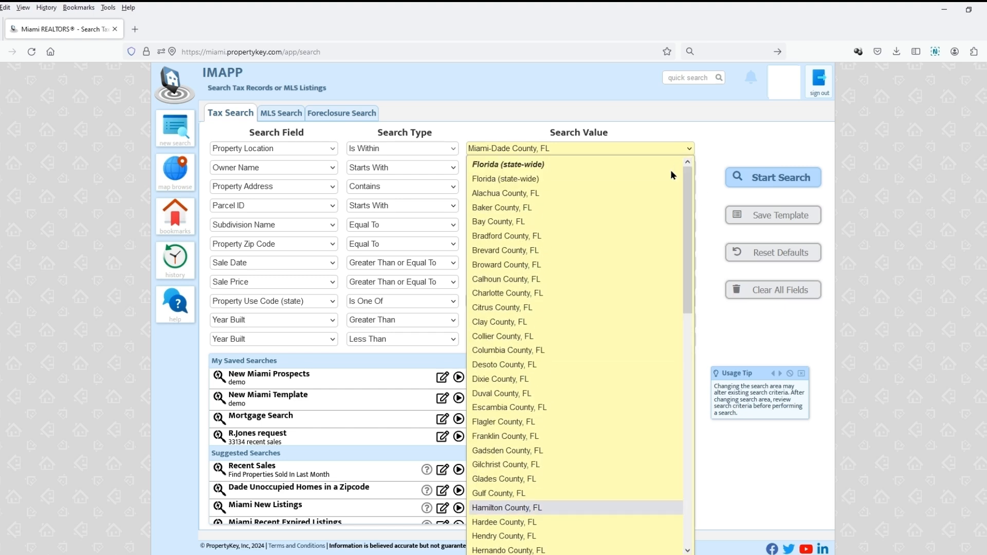
left_click(624, 177)
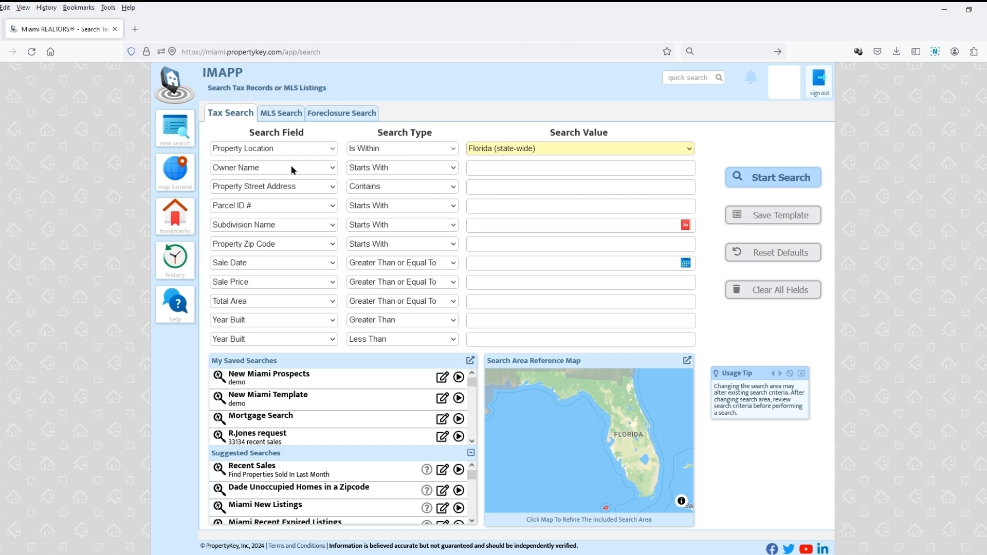
- Review the search fields available in the Owner Name row and enter the owner's name, last name first
left_click(332, 168)
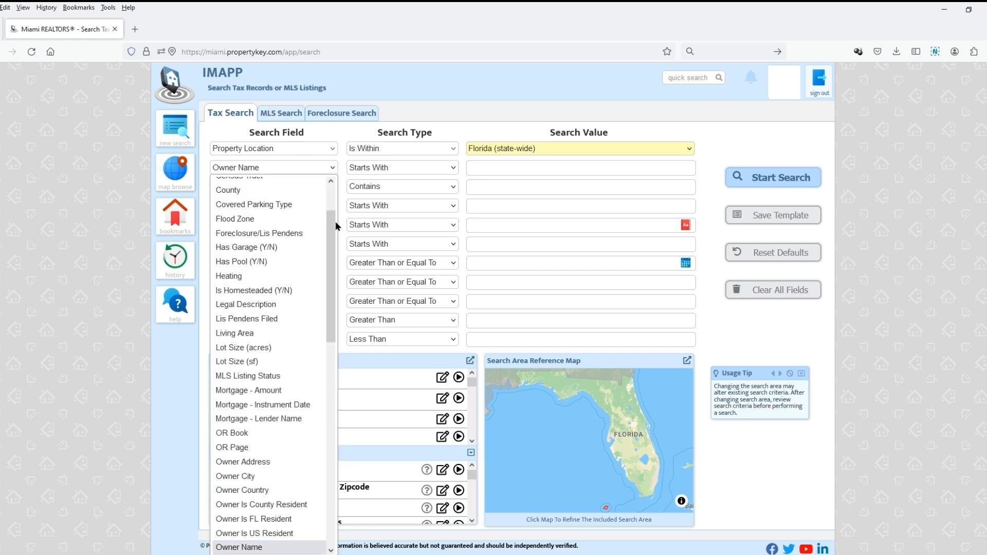
left_click_drag(330, 231, 328, 273)
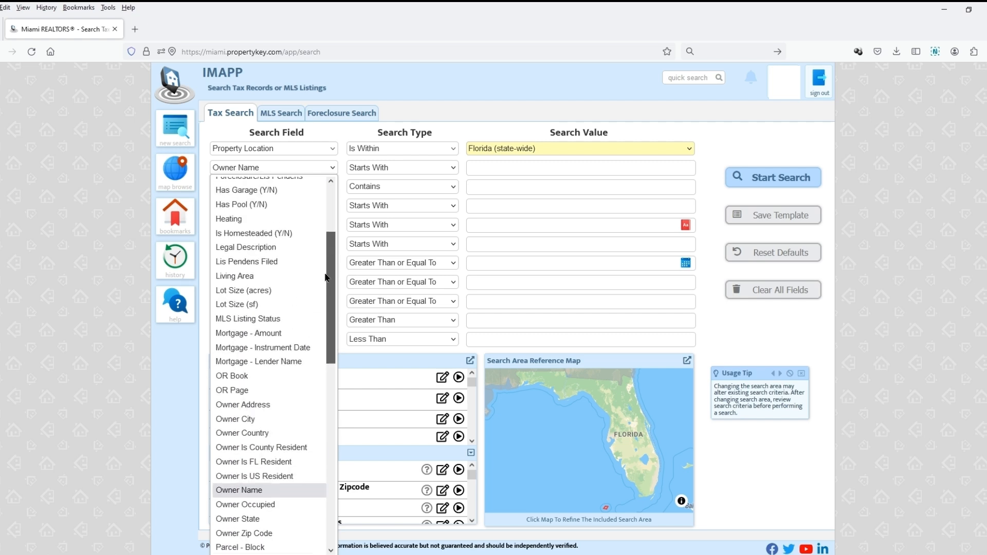
left_click(465, 135)
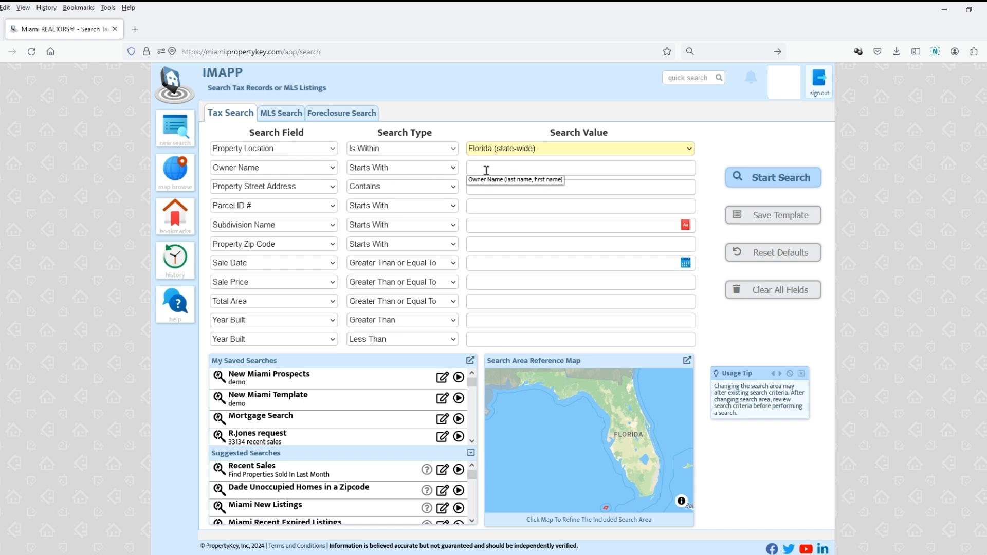
left_click(516, 166)
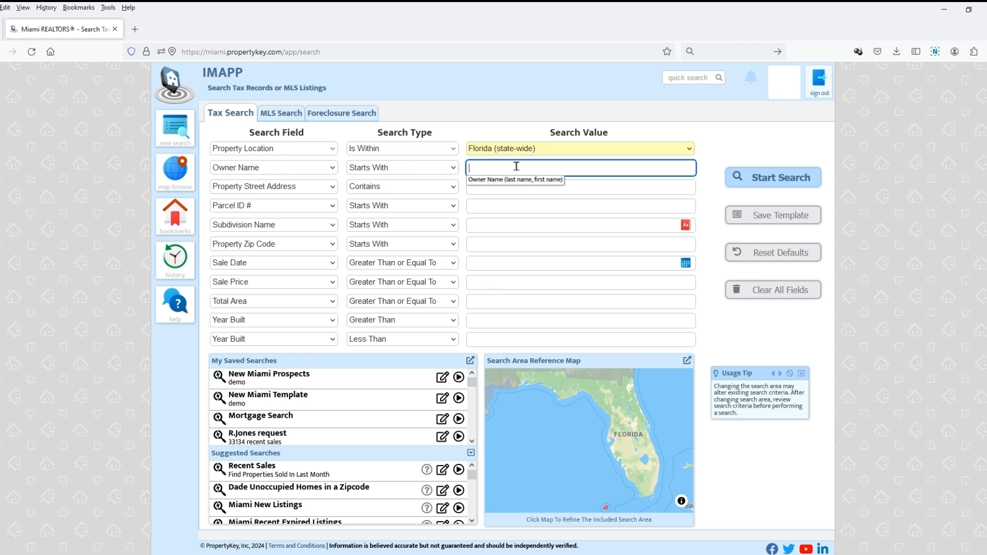
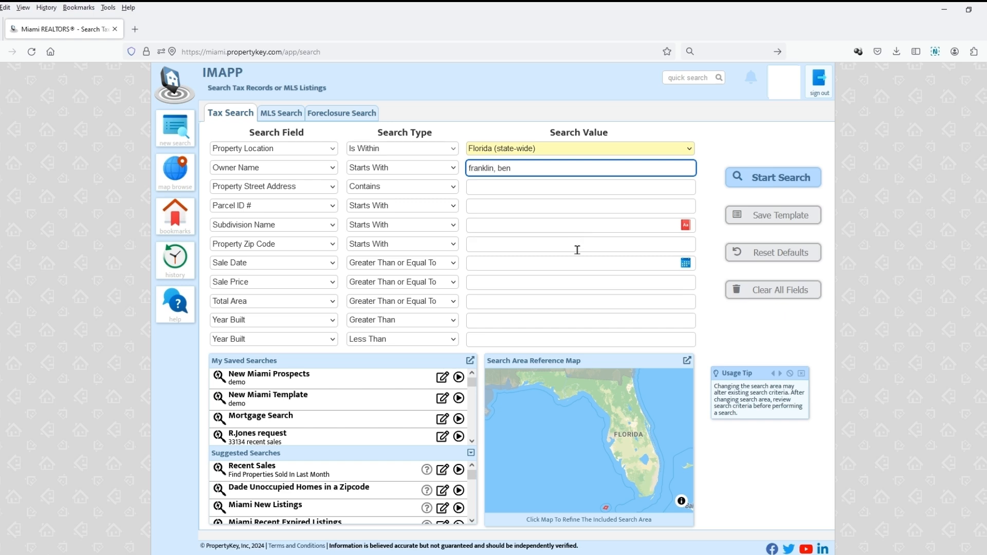
- Try the Equal To and Contains search types for Owner Name, and set it back to Starts With
left_click(453, 169)
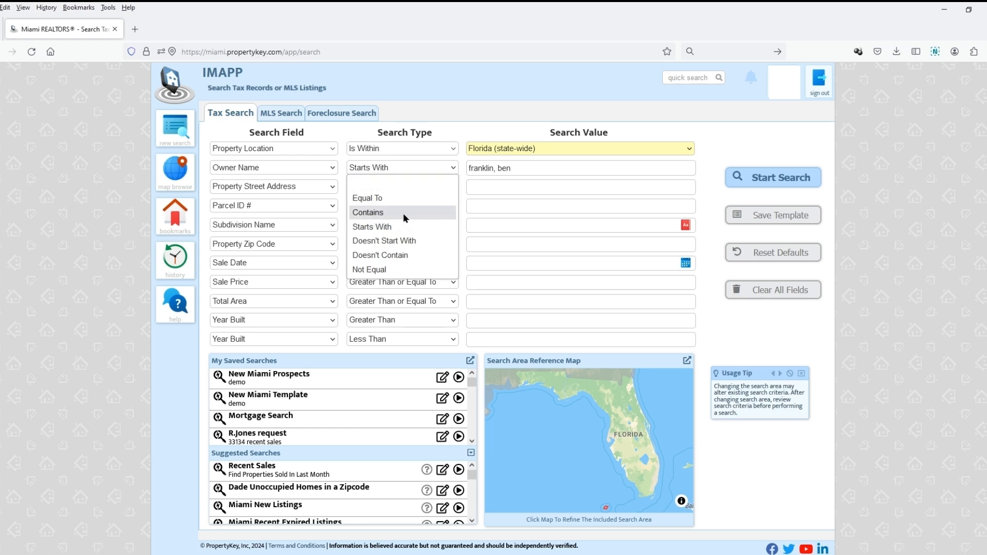
left_click(396, 200)
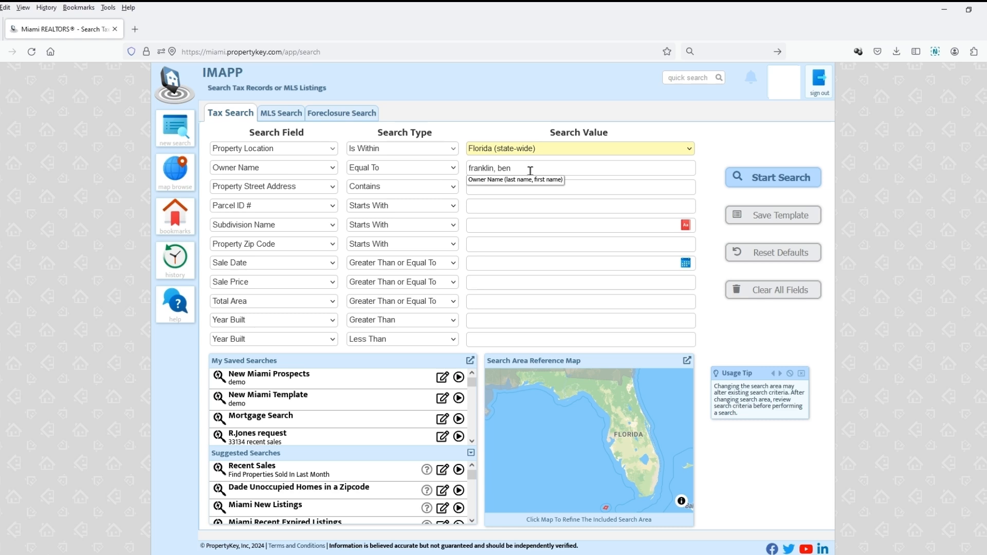
left_click(439, 172)
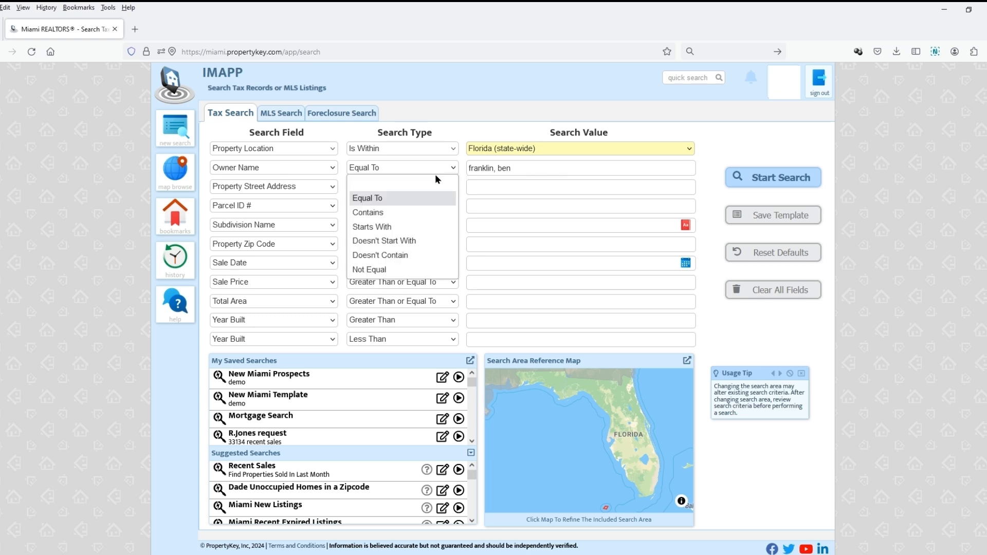
left_click(422, 211)
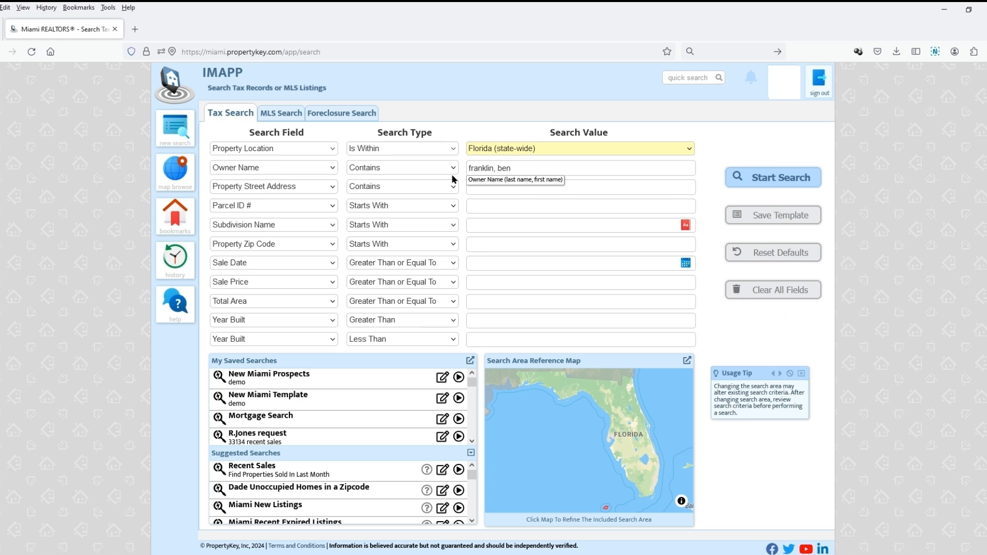
left_click(427, 167)
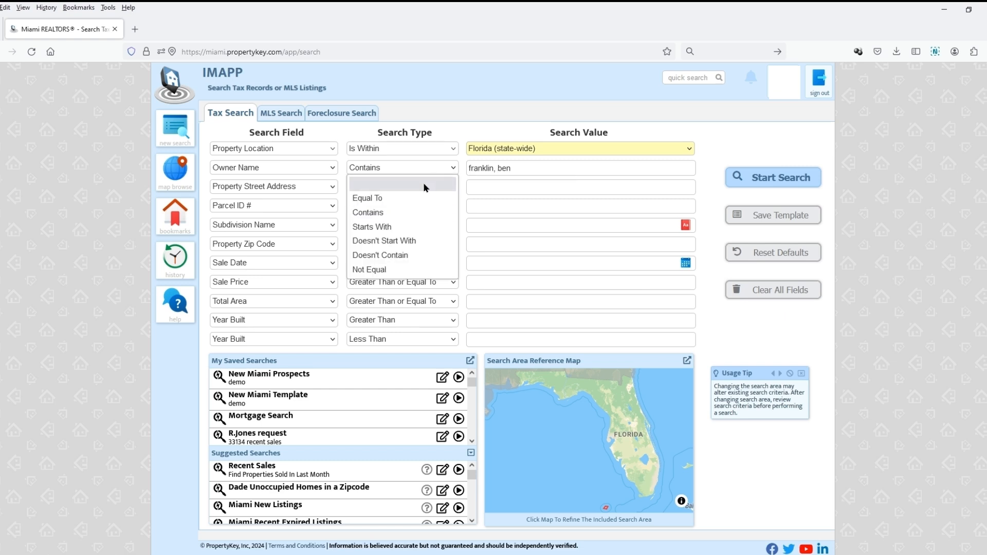
left_click(417, 227)
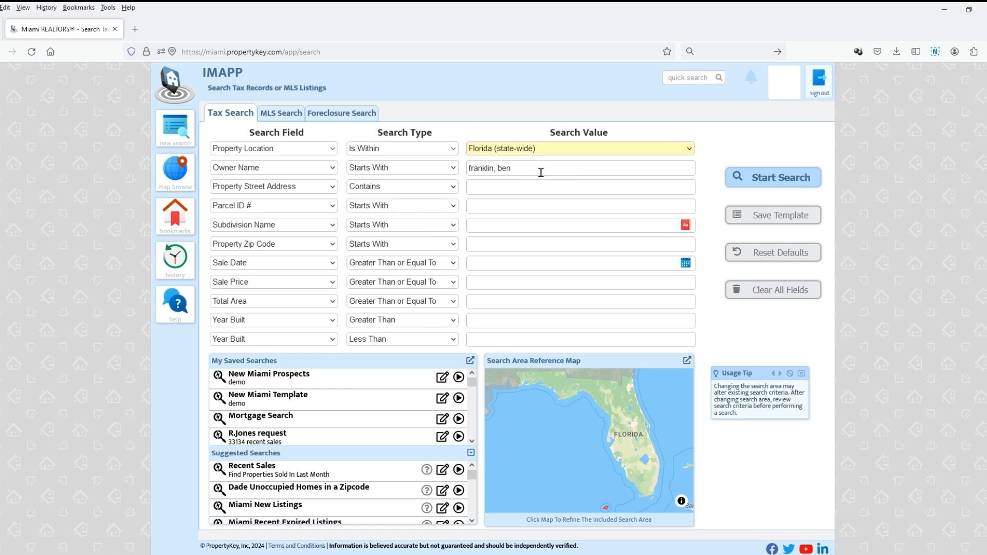
- Run the statewide owner name search and review the matching properties on the map and in the results list
left_click(789, 180)
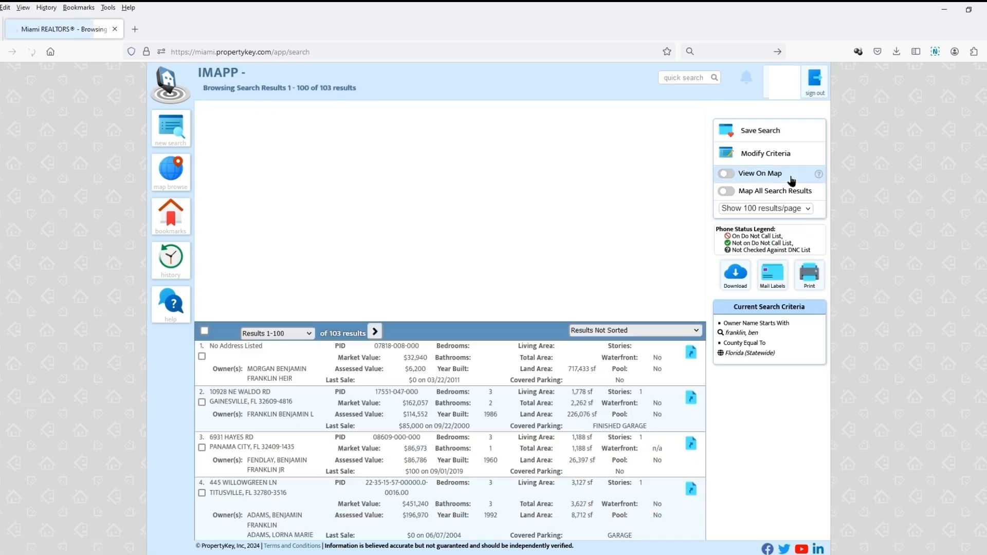
left_click(791, 180)
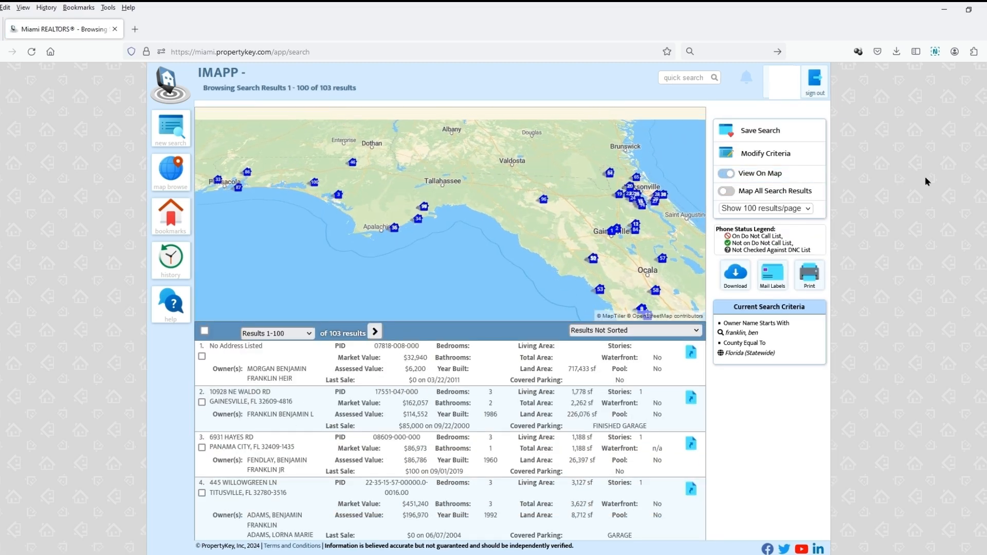
left_click_drag(668, 266, 622, 170)
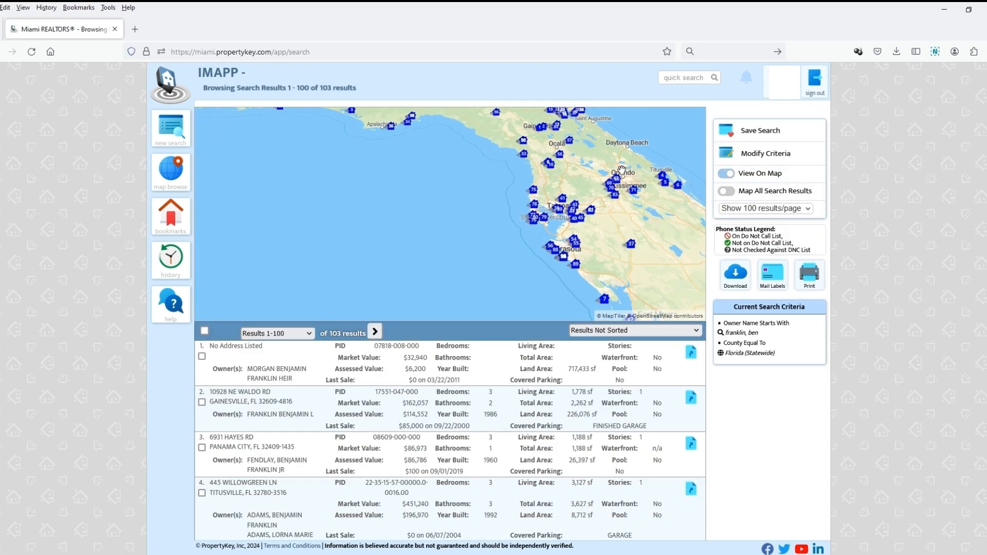
left_click_drag(647, 227, 535, 142)
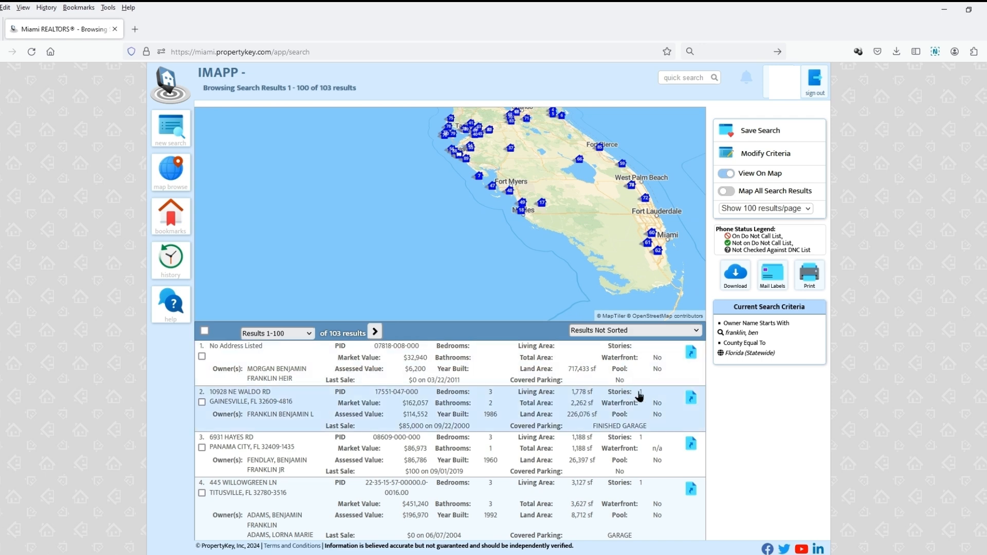
scroll(640, 396, "down", 3)
scroll(626, 487, "down", 3)
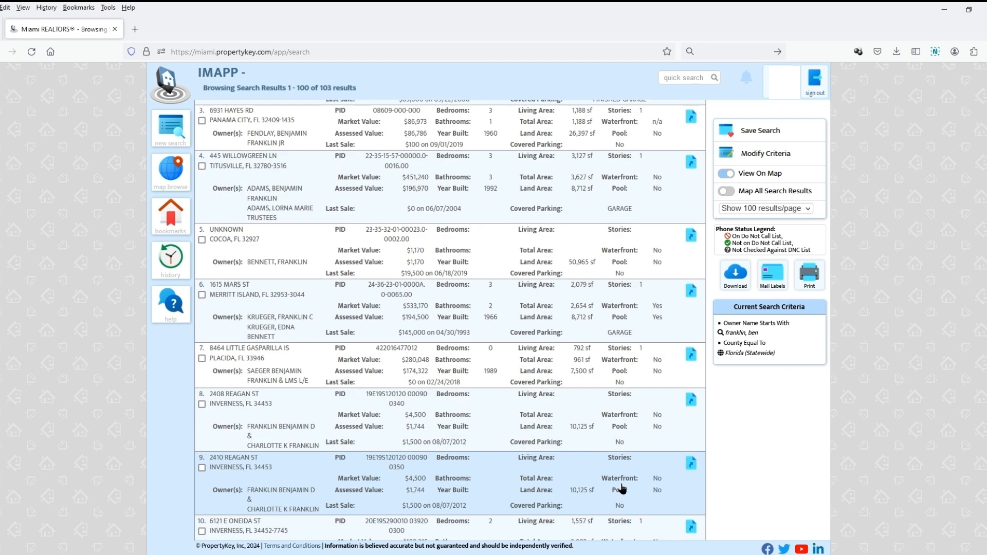
scroll(753, 465, "up", 6)
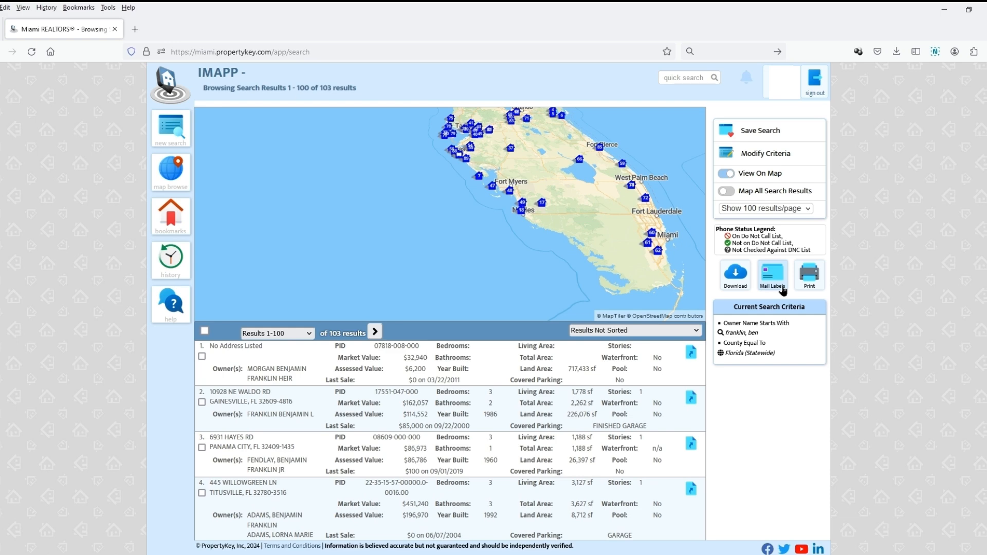
- Modify the search criteria to set the Property Location to Miami-Dade County, FL
left_click(780, 155)
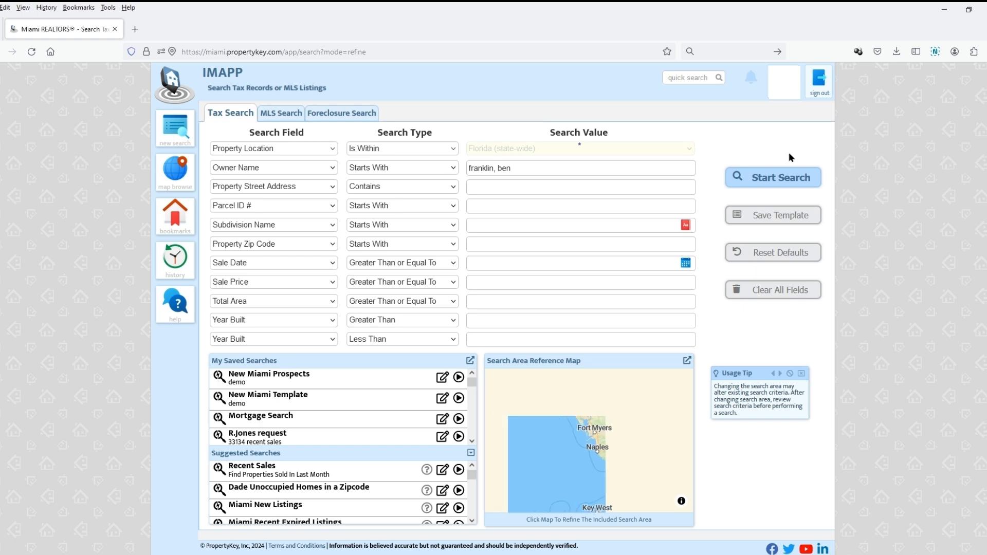
left_click(690, 150)
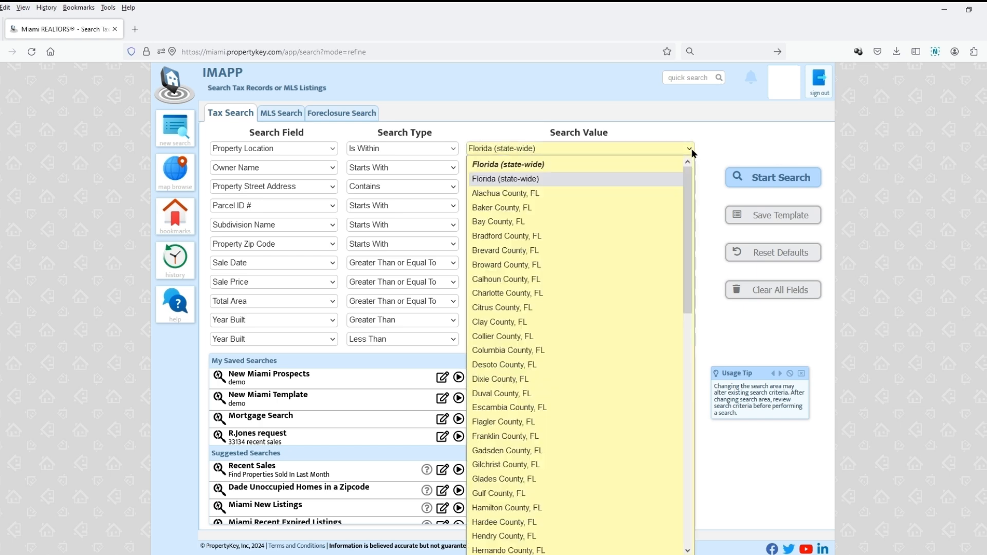
scroll(635, 288, "down", 10)
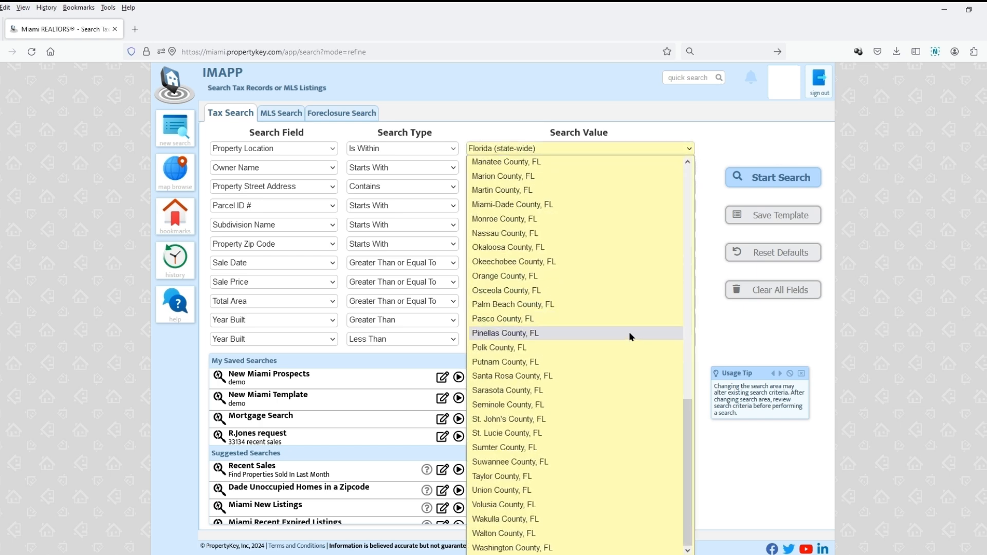
left_click(607, 204)
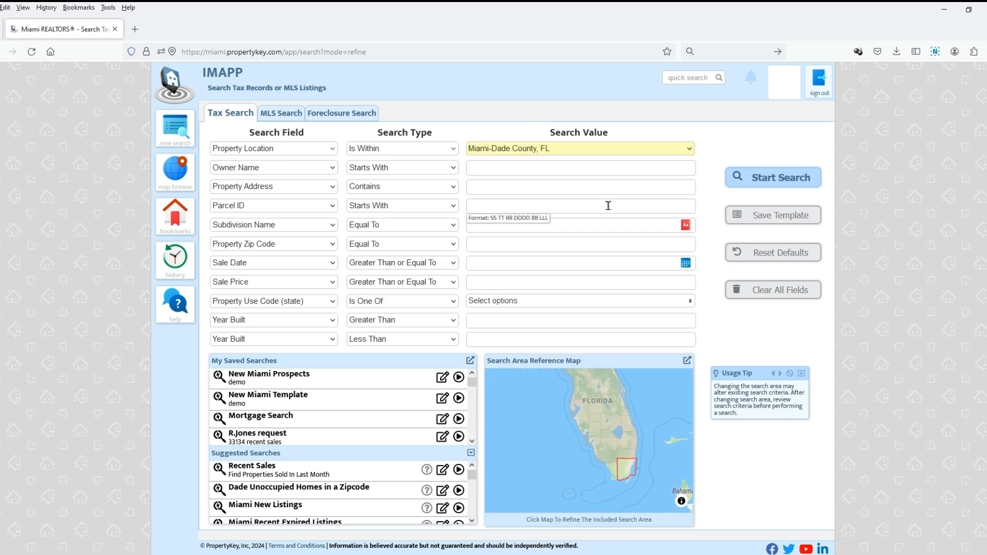
- Look up a property by its house number and street with the quick search
left_click(684, 77)
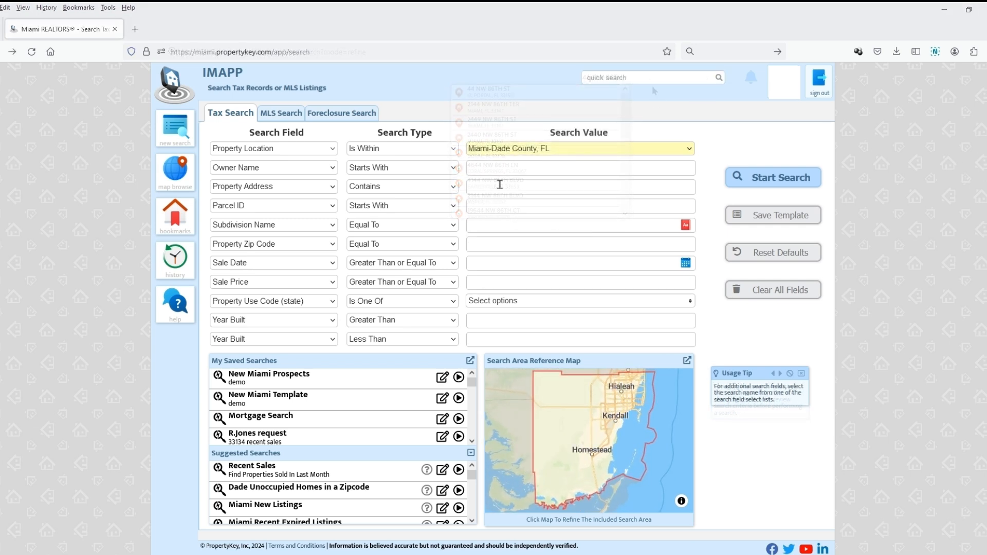
- Enter the house number and street name without the direction as the Property Address value and run the search
left_click(500, 186)
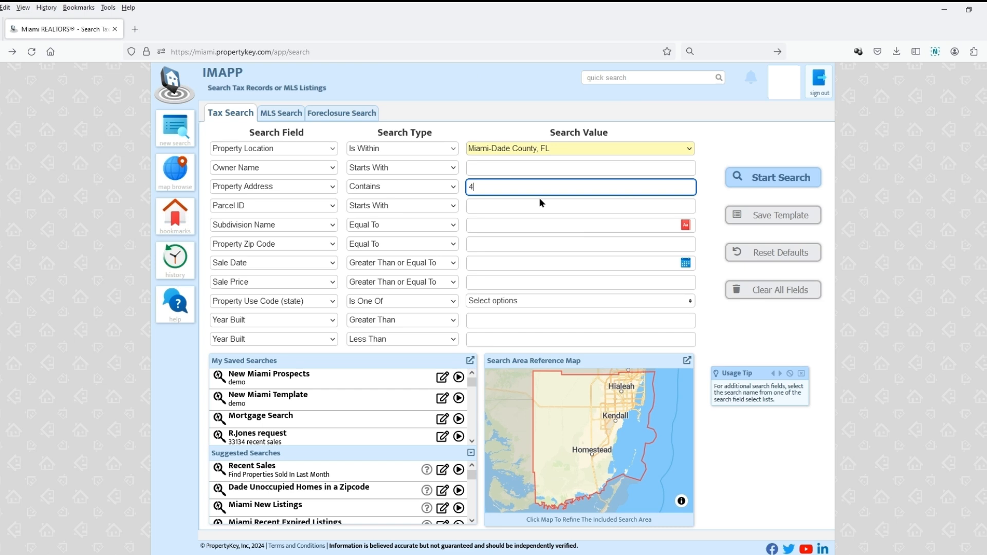
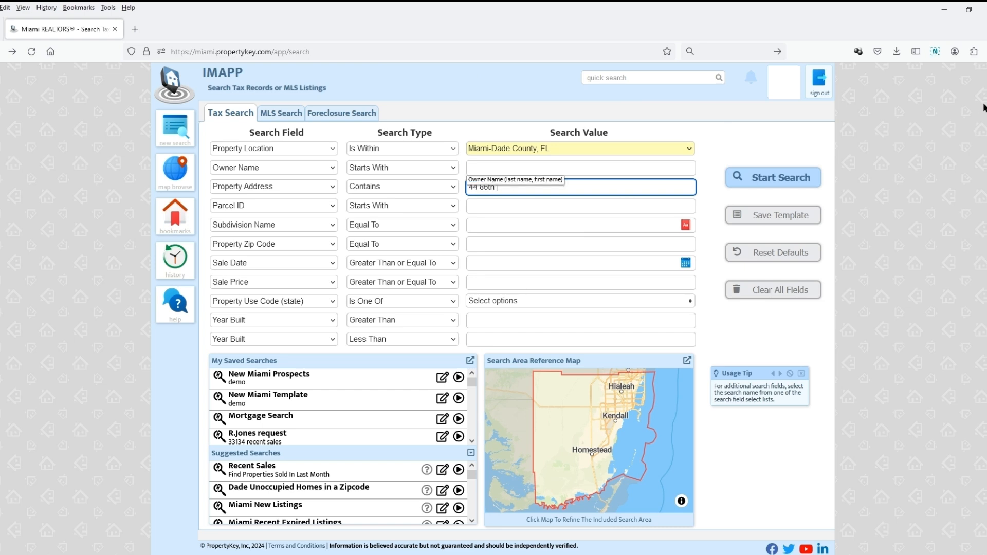
left_click(795, 181)
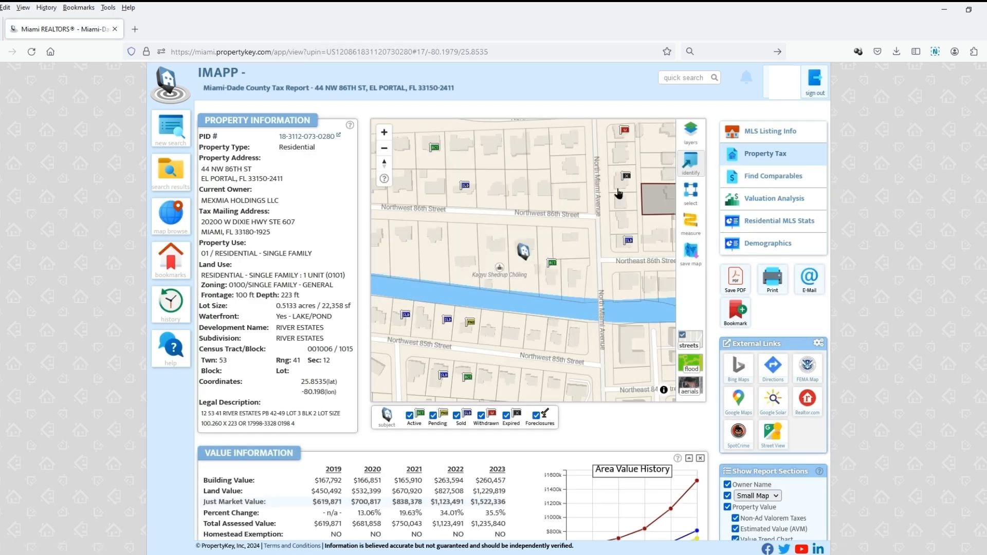
- Start a new tax search and paste the property's parcel number as the Parcel ID value
left_click(177, 136)
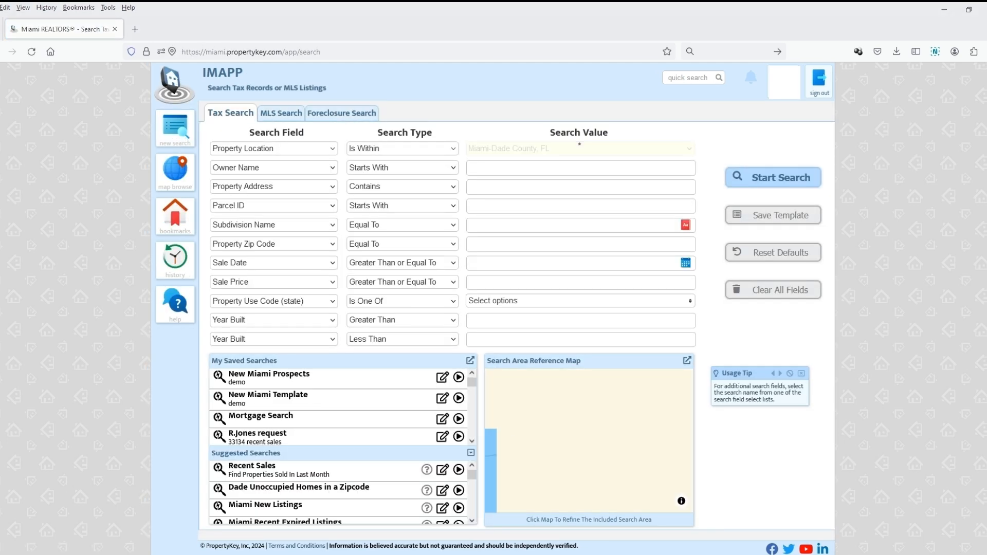
left_click(499, 205)
key("ctrl+v")
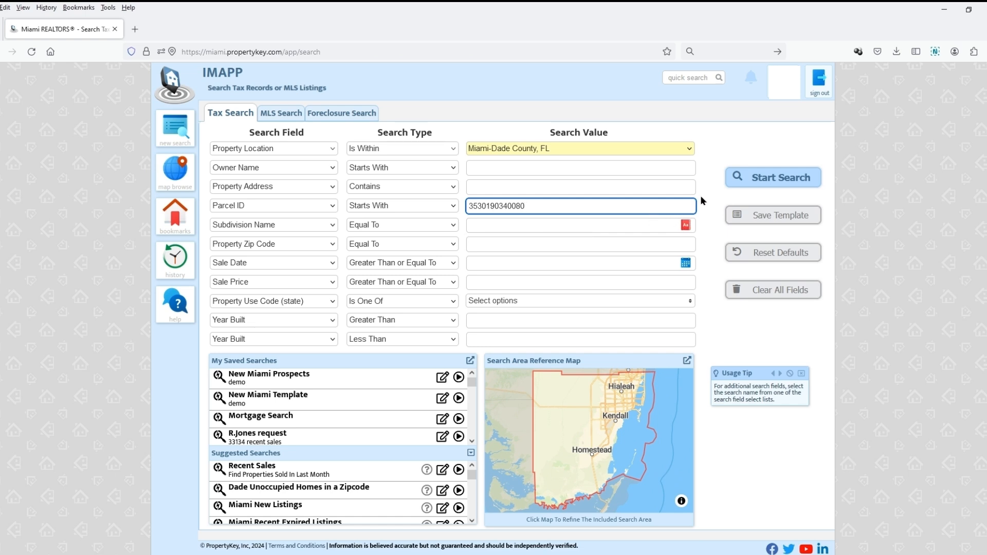
- Clear the Parcel ID value and set the Subdivision Name to WILDWOOD RIVER VILLAS CONDO from the suggestions for "wildwood"
key("BackSpace")
key("BackSpace")
key("BackSpace")
key("BackSpace")
key("BackSpace")
key("BackSpace")
key("BackSpace")
key("BackSpace")
key("BackSpace")
key("BackSpace")
left_click(487, 226)
type("wil")
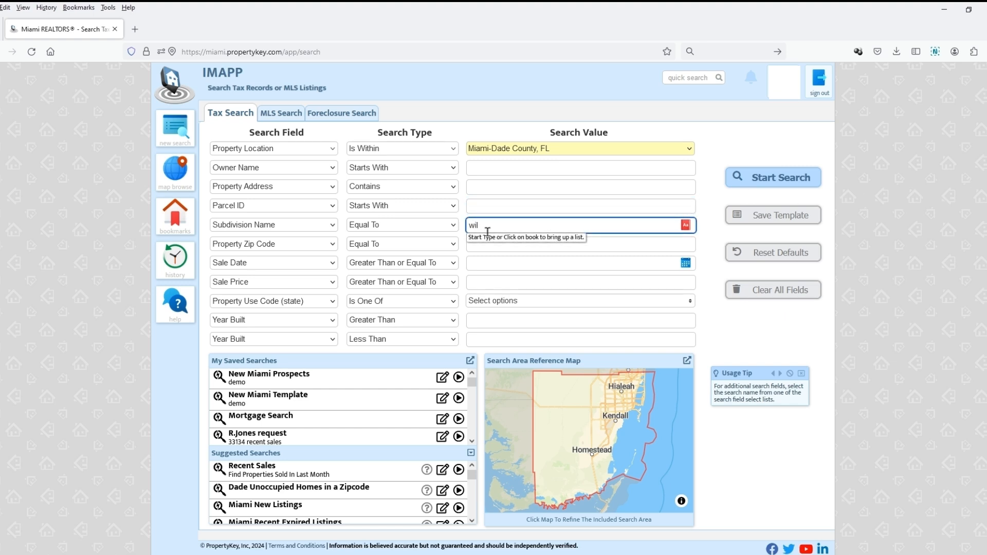
type("d")
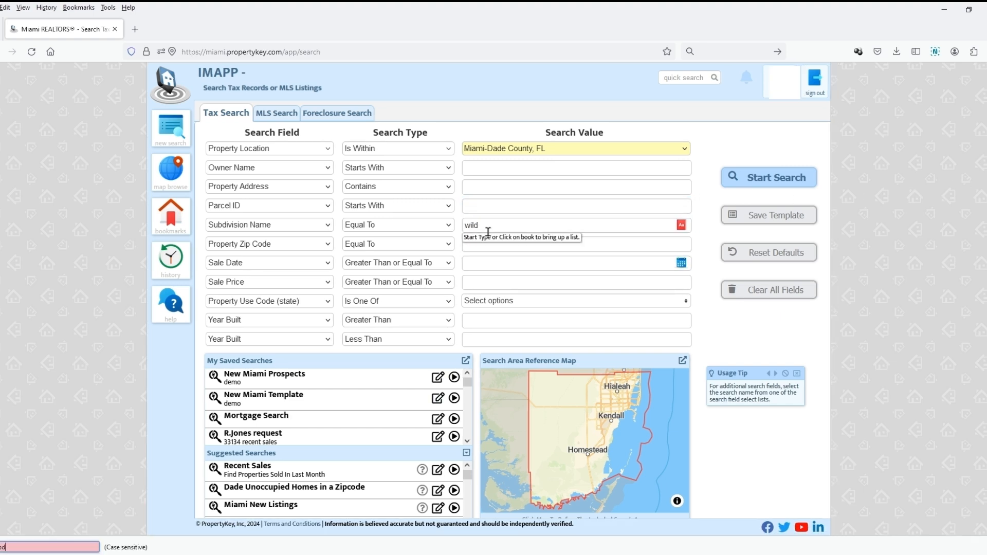
type("wood")
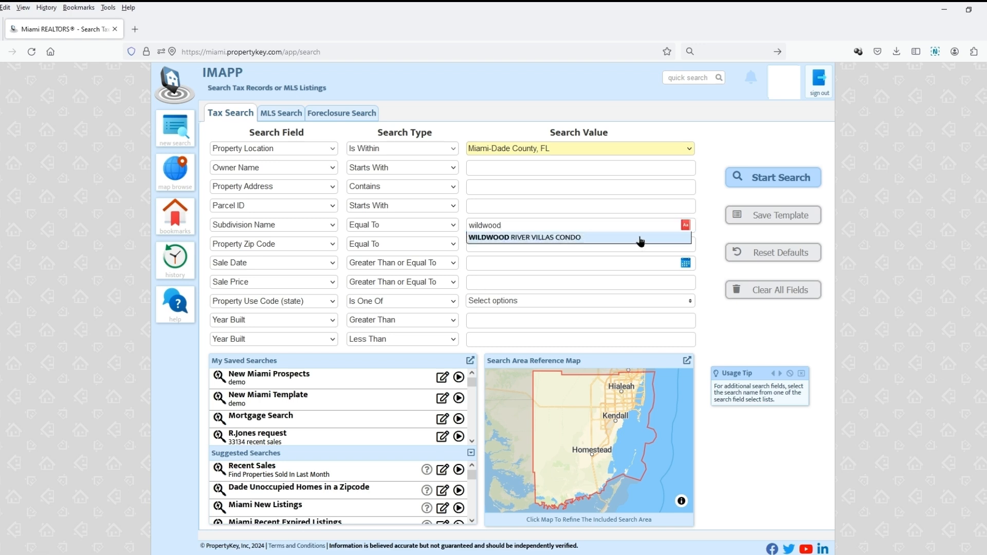
left_click(640, 238)
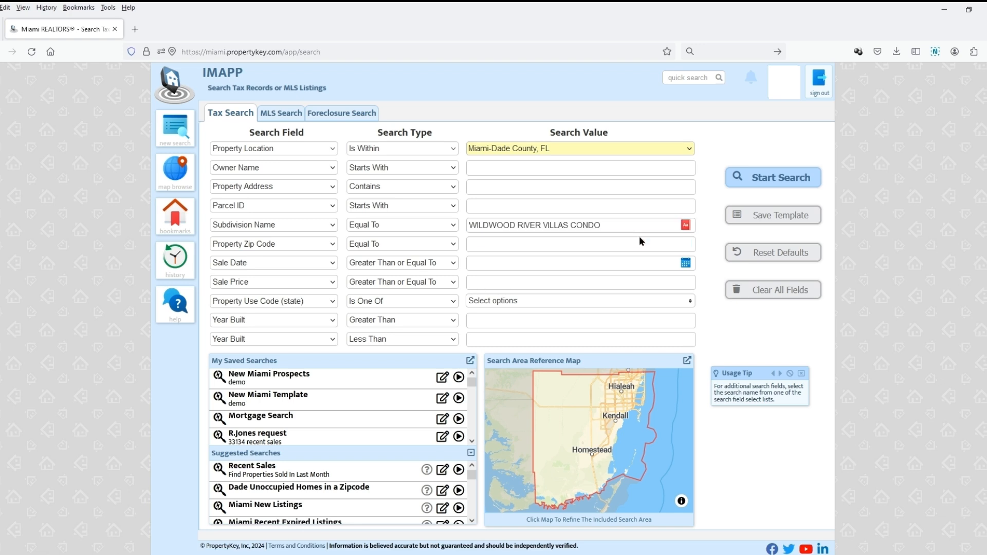
- Browse the subdivision name list under the entries starting with W - X - Y - Z, then close the list
left_click(686, 226)
scroll(646, 330, "down", 3)
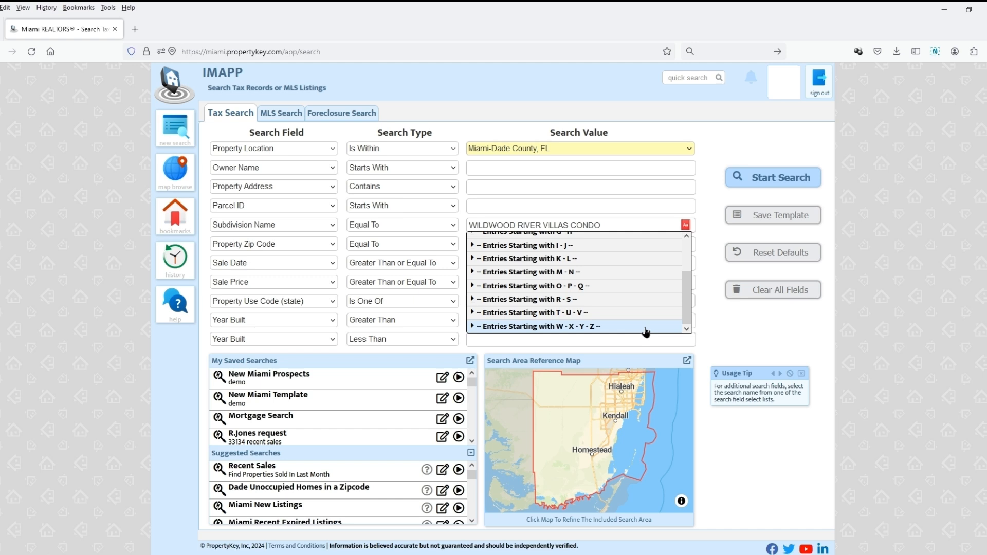
left_click(646, 327)
scroll(658, 298, "down", 5)
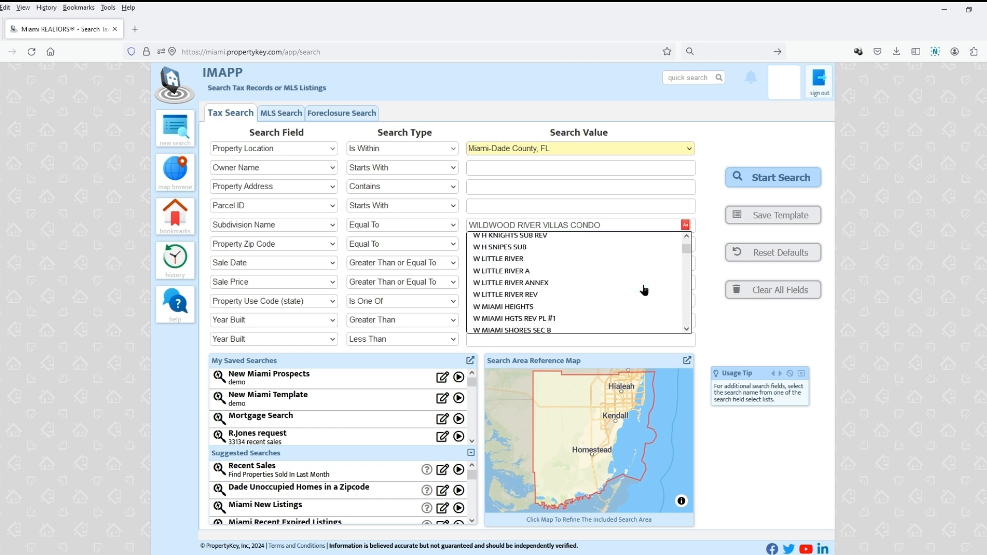
scroll(638, 296, "down", 8)
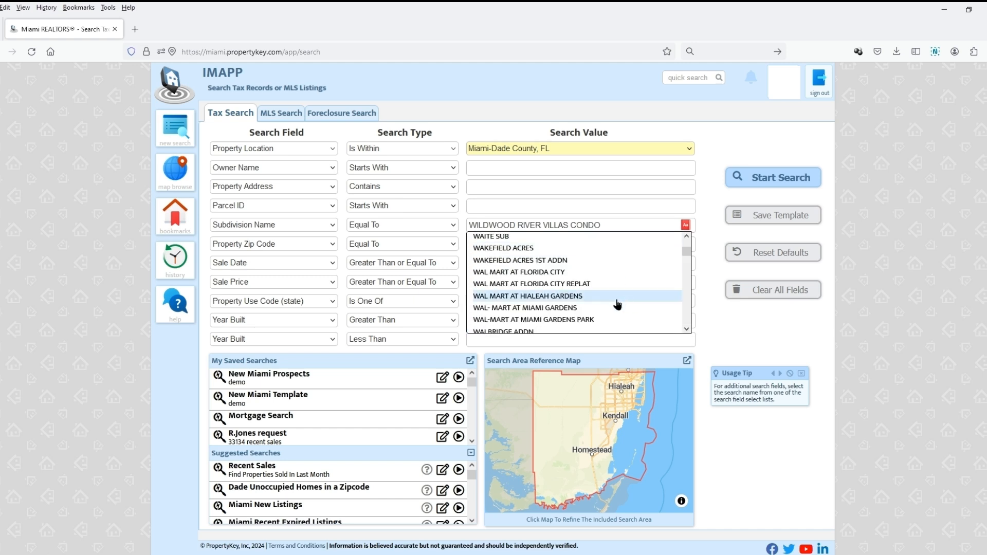
left_click(686, 227)
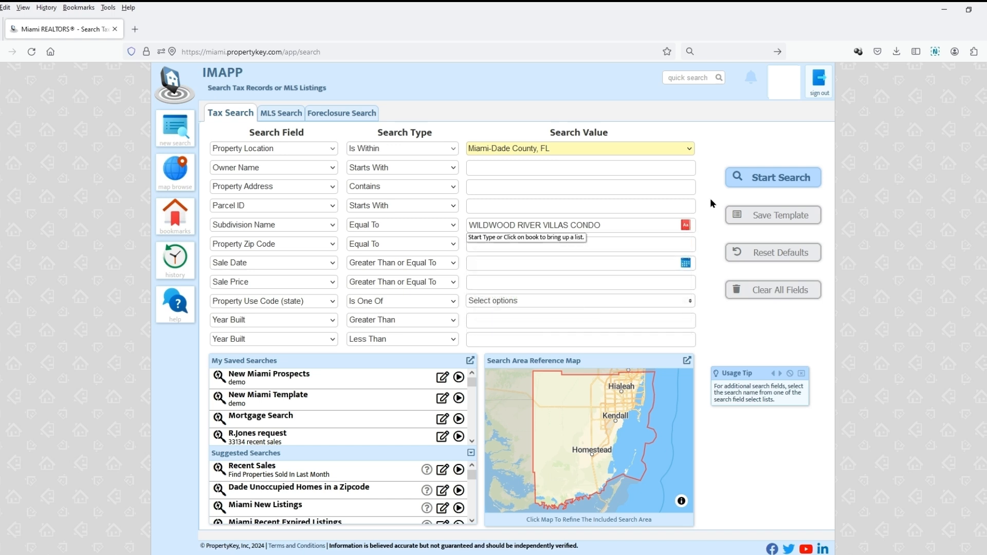
- Reset the search criteria to defaults and draw a rectangular search area on the map over Little River, west of the waterway
left_click(779, 252)
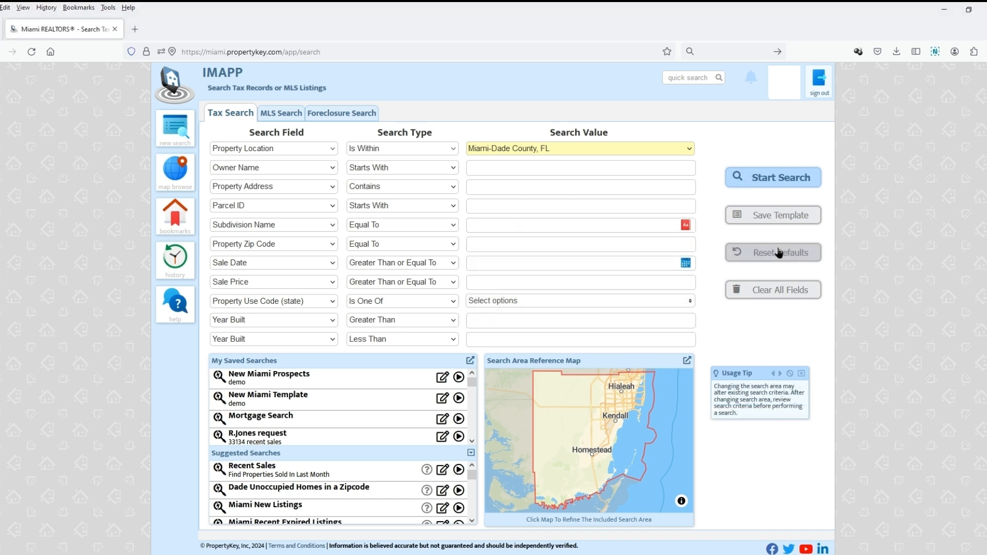
left_click(653, 399)
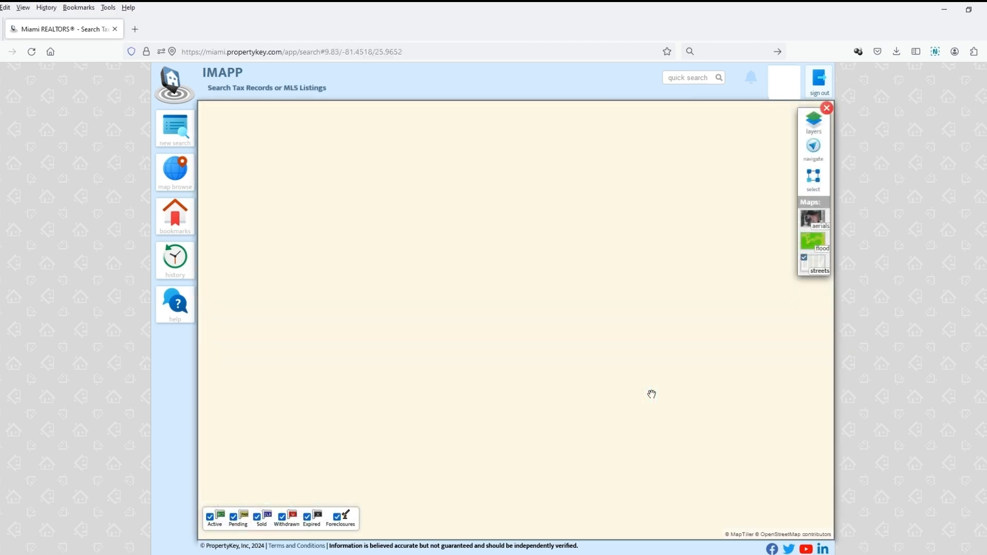
scroll(660, 169, "up", 4)
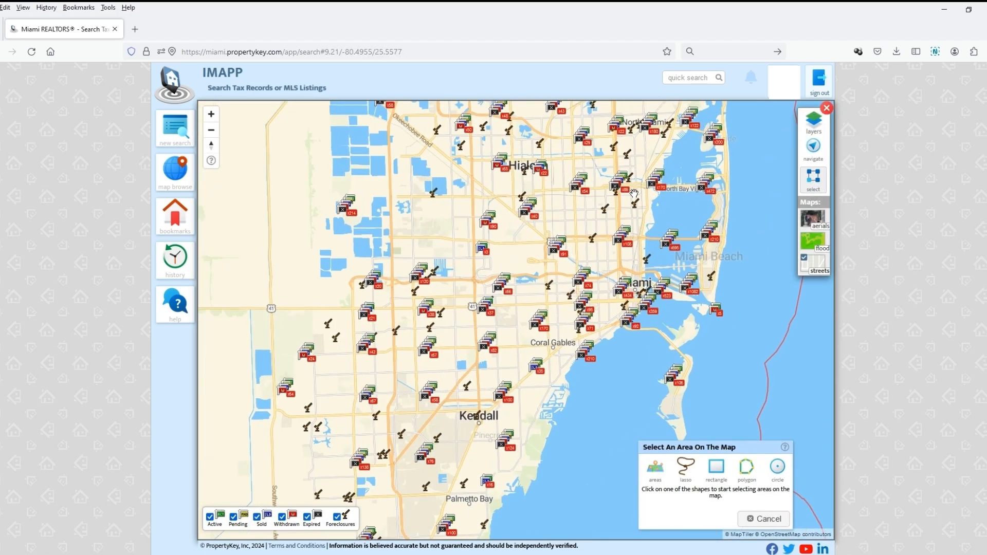
scroll(682, 241, "up", 3)
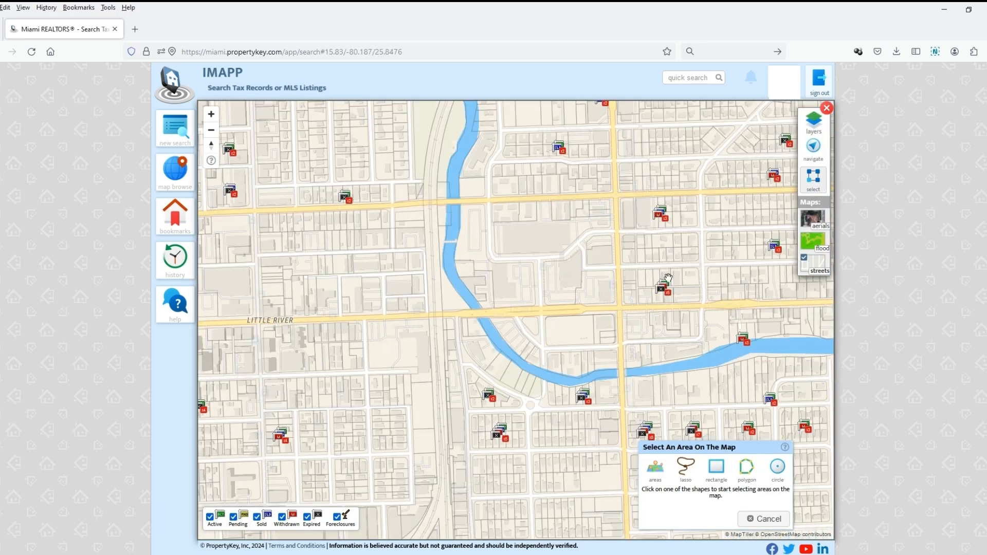
left_click(717, 468)
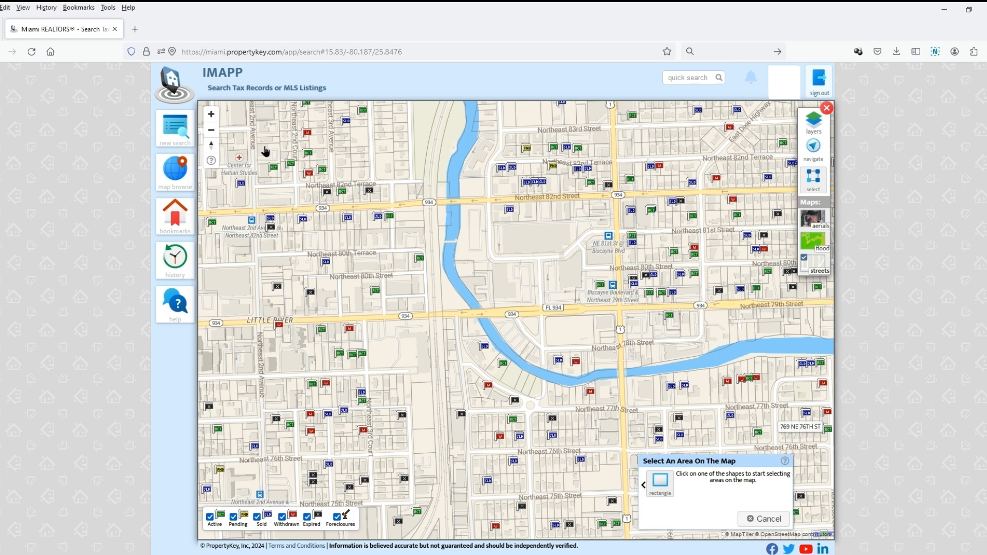
left_click_drag(268, 152, 440, 396)
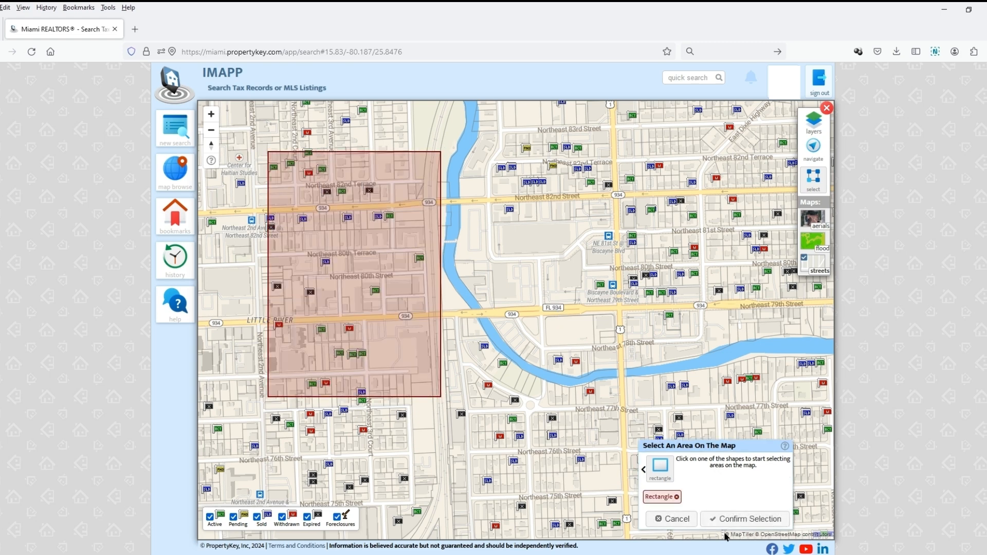
- Lasso a second search area on the map east of the waterway, confirm the selection and run the search
left_click(643, 470)
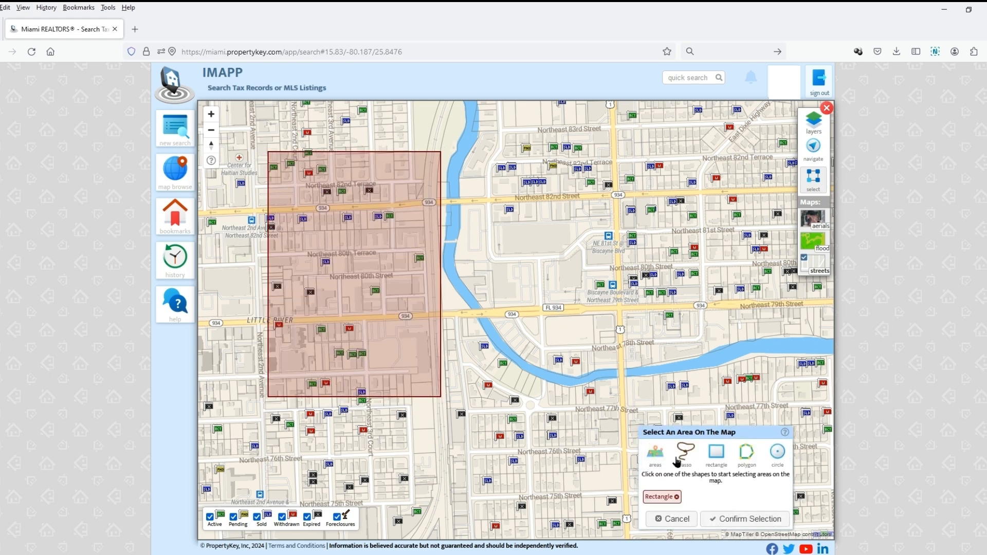
left_click(684, 465)
mouse_move(810, 340)
left_mouse_down()
mouse_move(670, 343)
mouse_move(496, 367)
mouse_move(510, 185)
mouse_move(817, 273)
mouse_move(820, 327)
mouse_move(809, 340)
left_mouse_up()
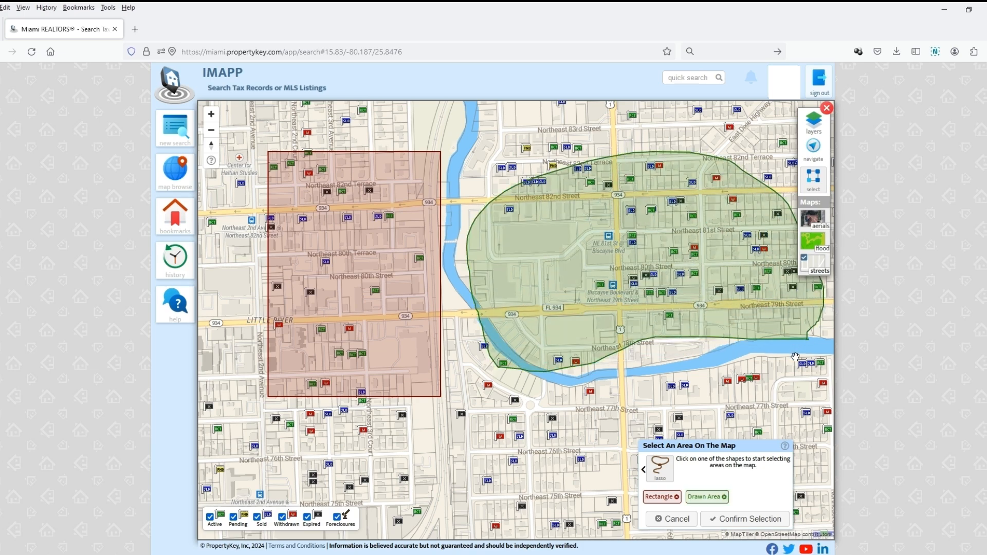
left_click(770, 522)
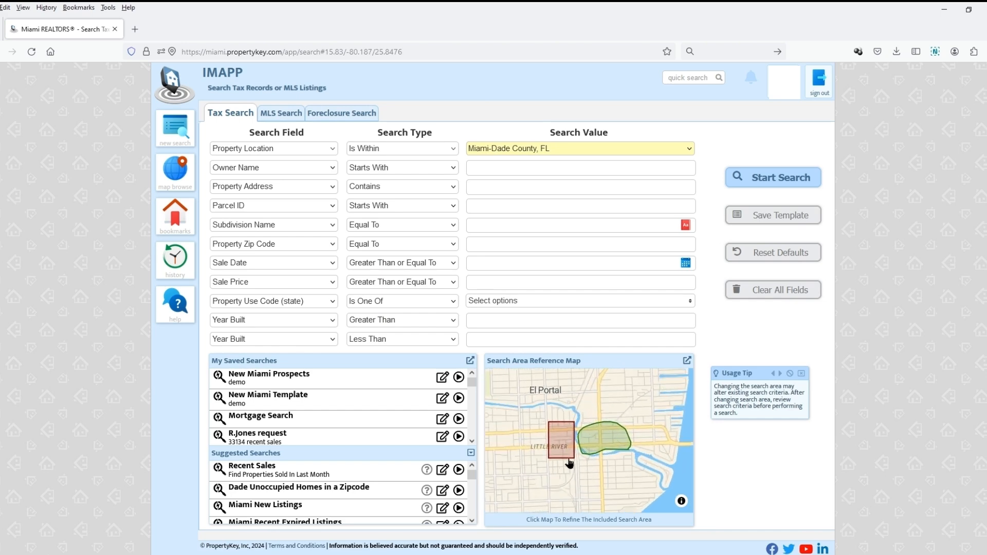
left_click(767, 179)
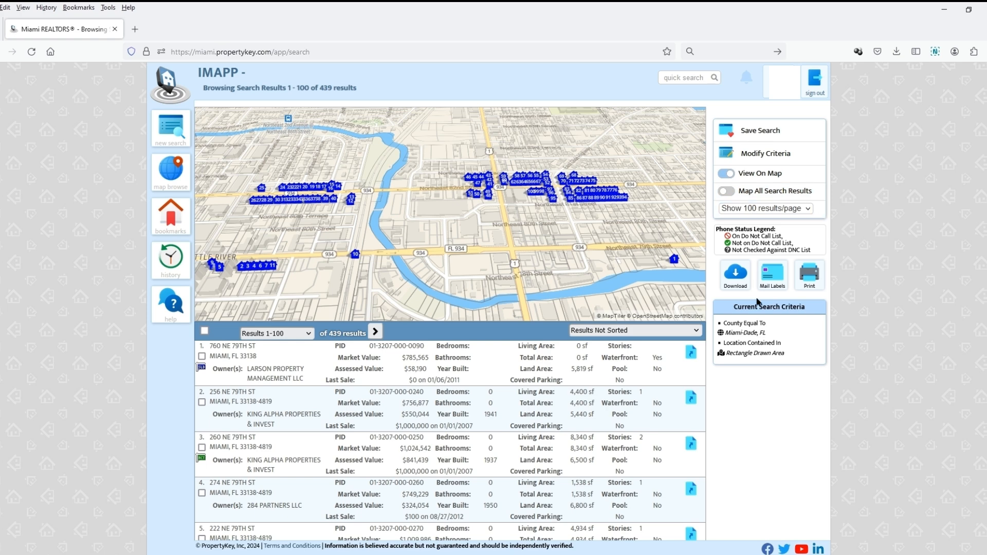
- Start a new tax search and set Property Zip Code to Is One Of 33012, 33013, 33014
left_click(172, 129)
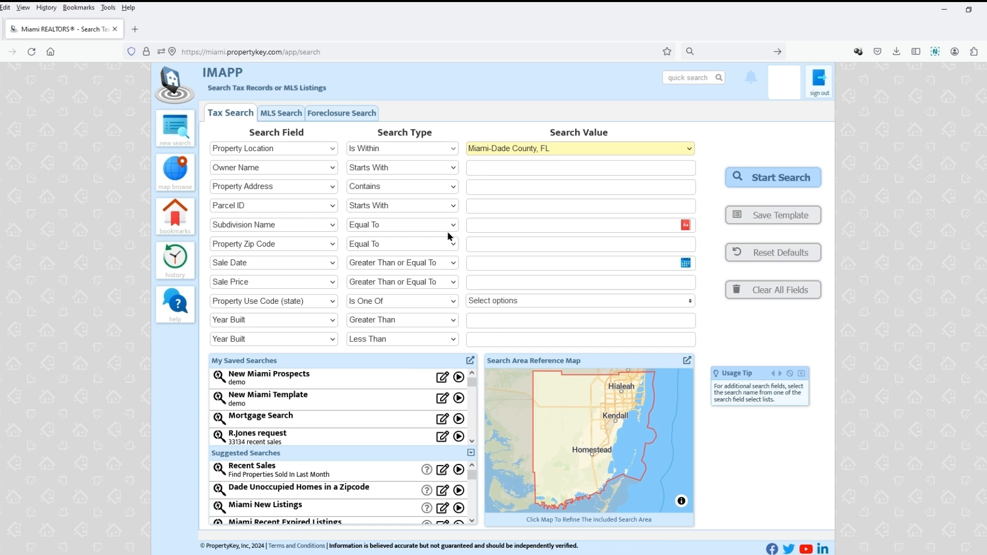
left_click(419, 243)
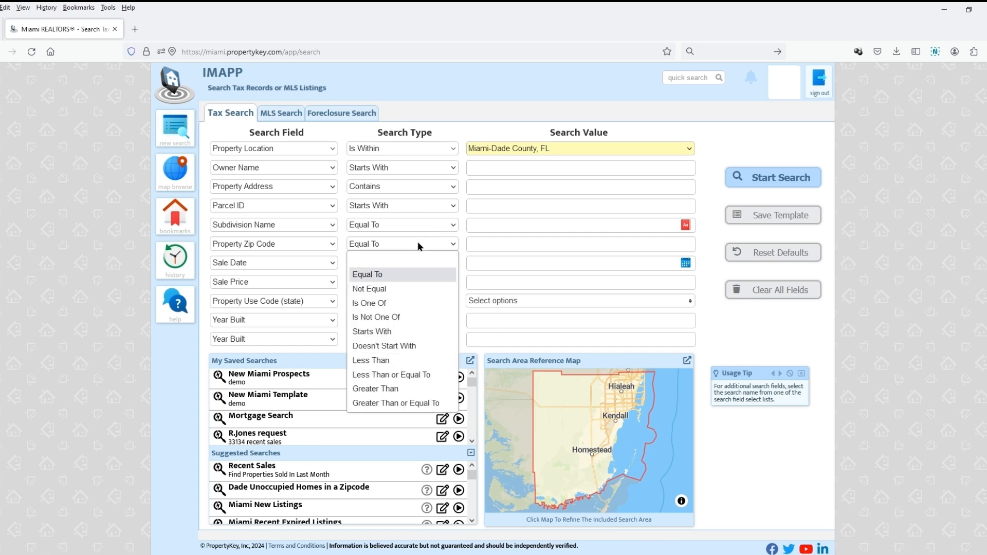
left_click(421, 304)
left_click(506, 246)
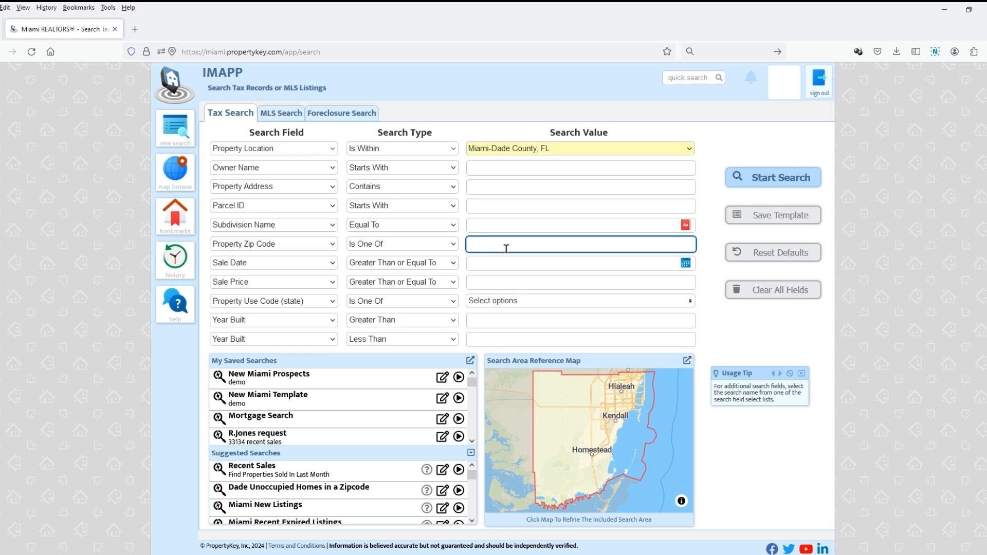
type("33012, 33013, 33014")
left_click(726, 333)
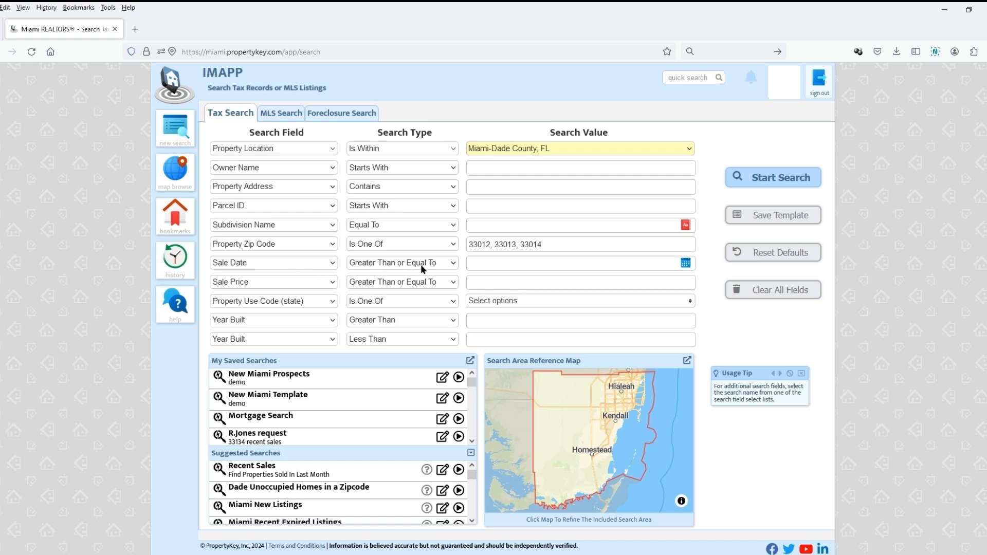
- Set the Sale Date criterion to Greater Than with the relative value -2 years
left_click(455, 263)
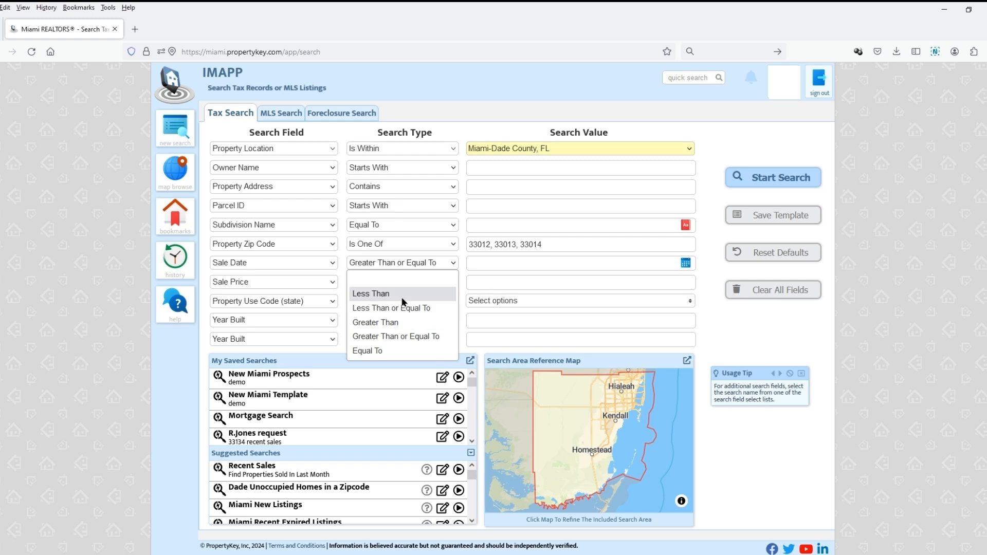
left_click(399, 322)
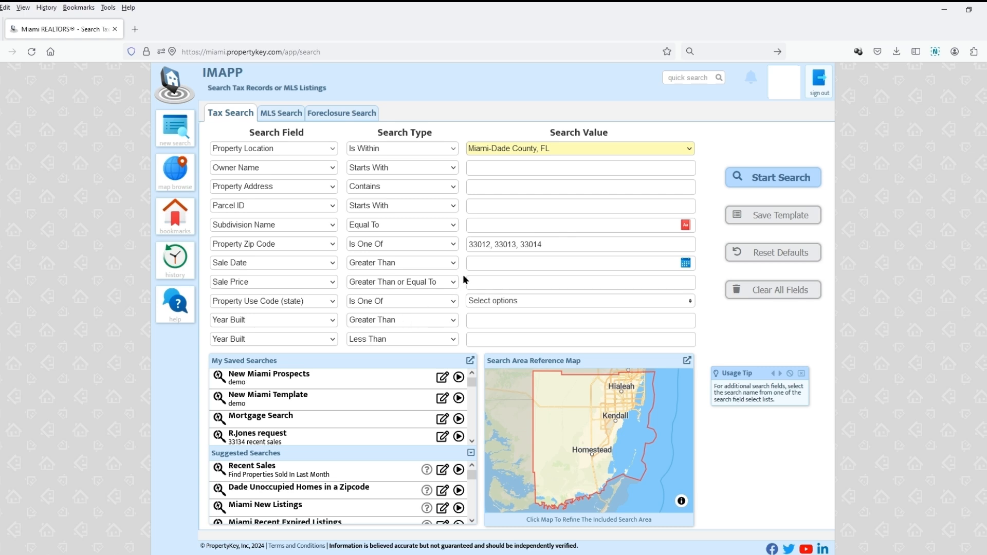
left_click(687, 263)
left_click(594, 286)
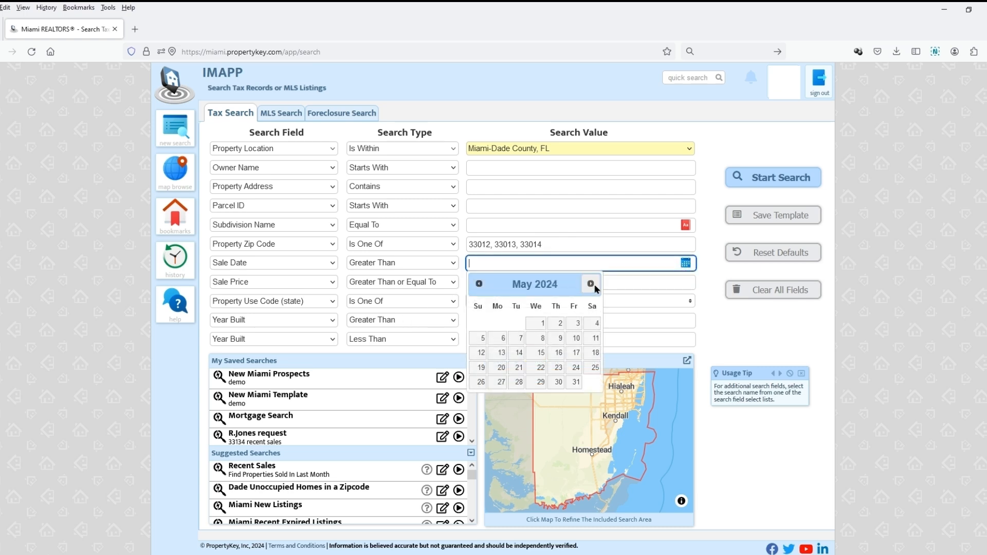
left_click(686, 264)
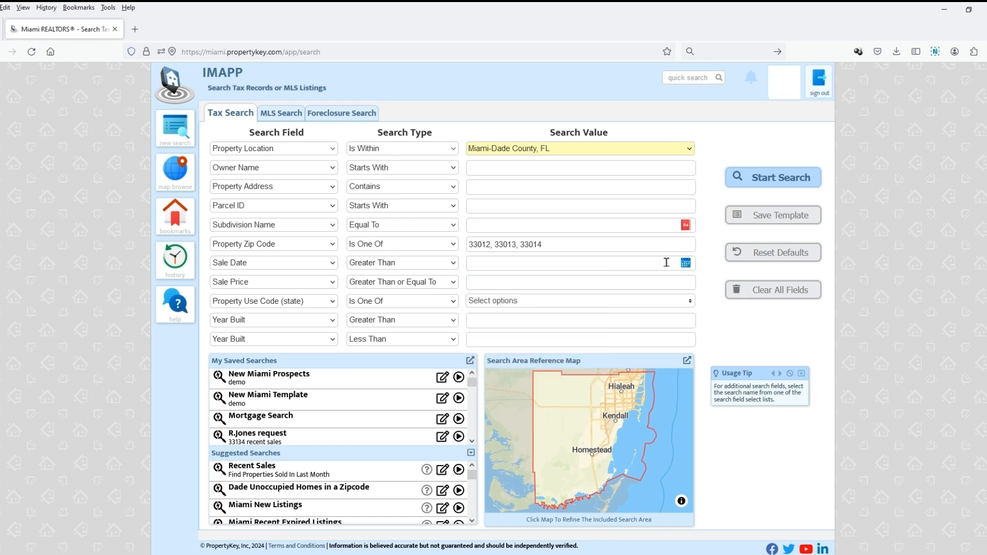
left_click(661, 263)
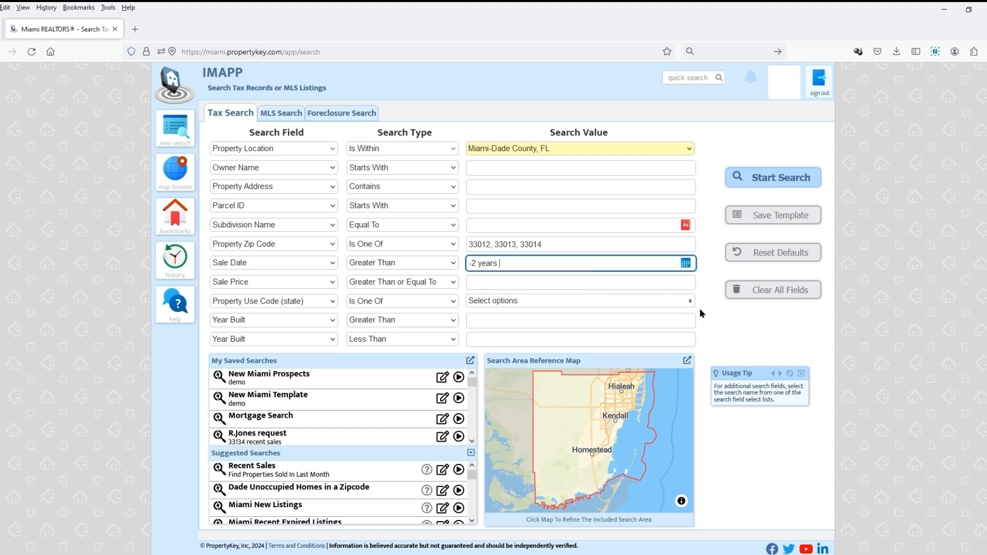
- Set the Sale Price criterion to Is Between 200000,300000 and run the search
left_click(455, 282)
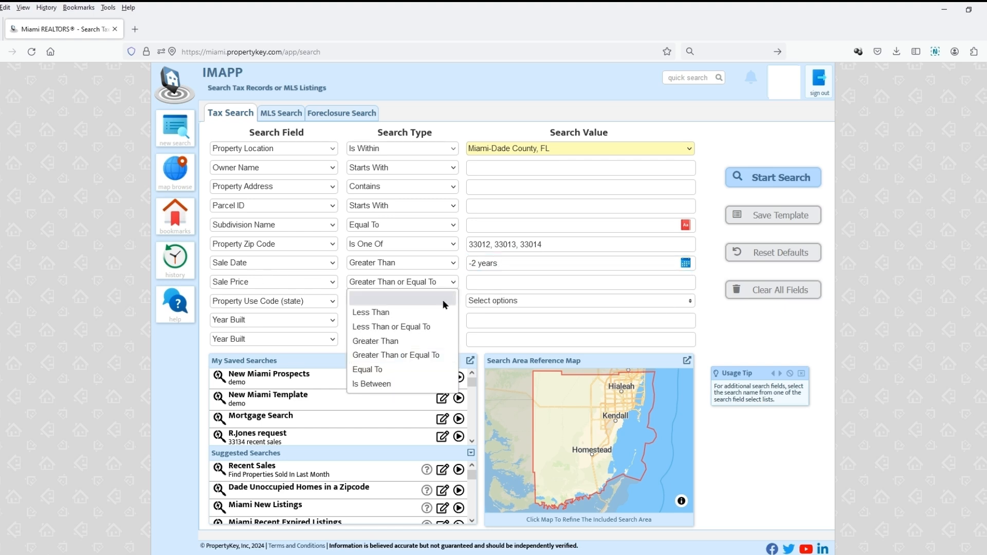
left_click(406, 384)
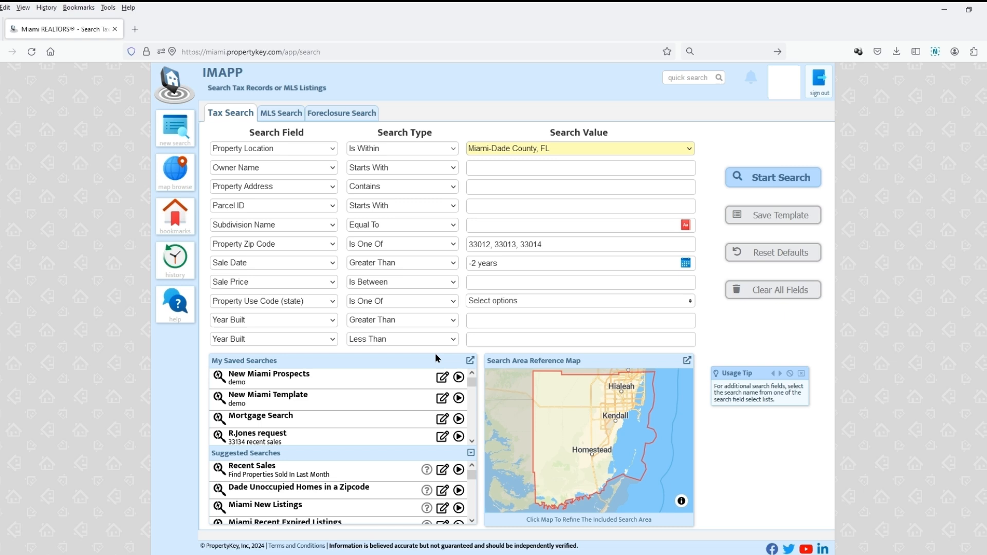
left_click(497, 282)
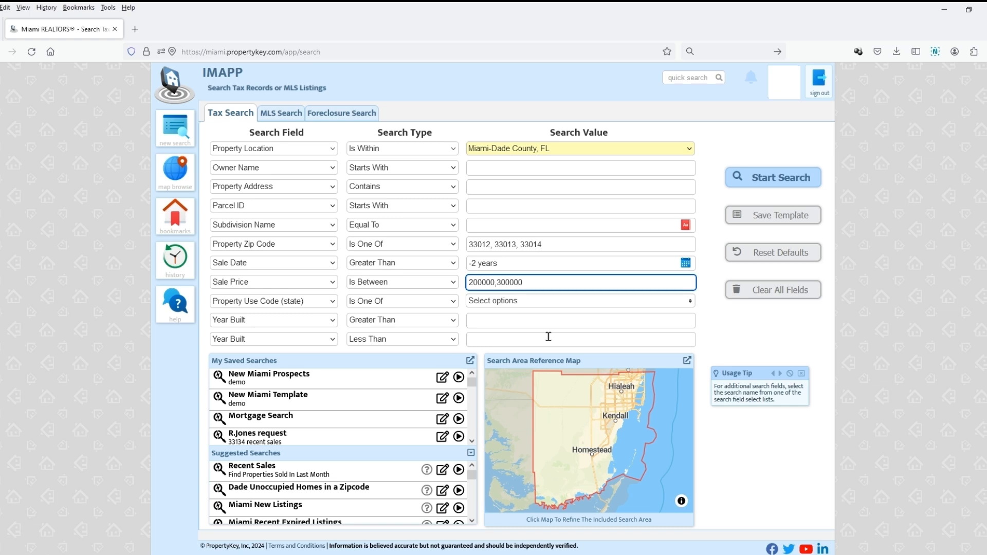
left_click(747, 346)
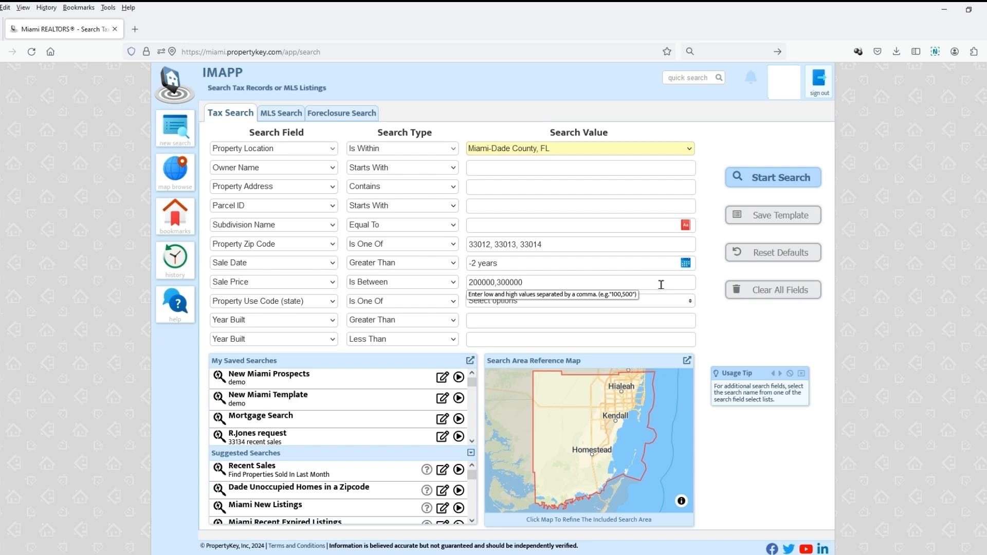
left_click(781, 178)
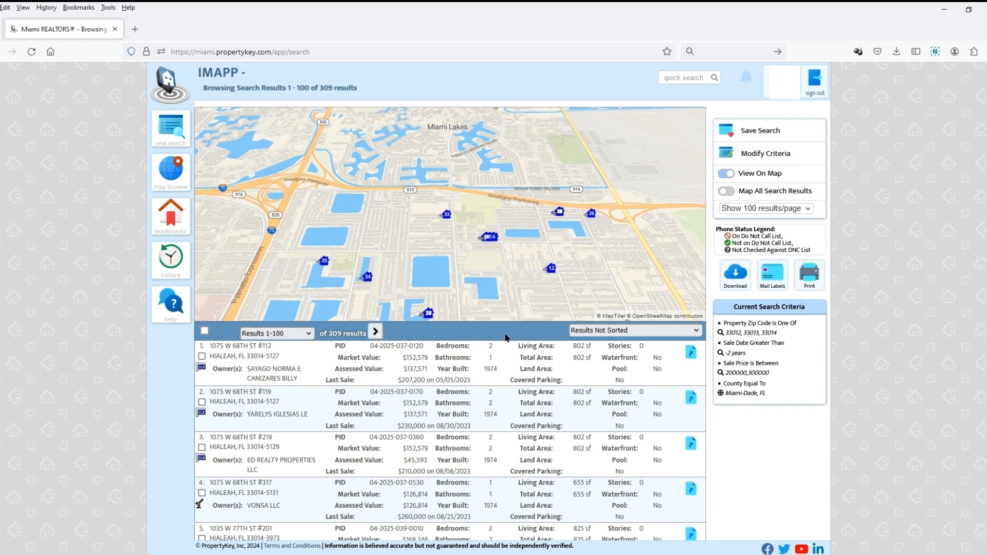
- Modify the search criteria to include Property Use Codes 00, 01, 02 and 03, and run the search
left_click(796, 151)
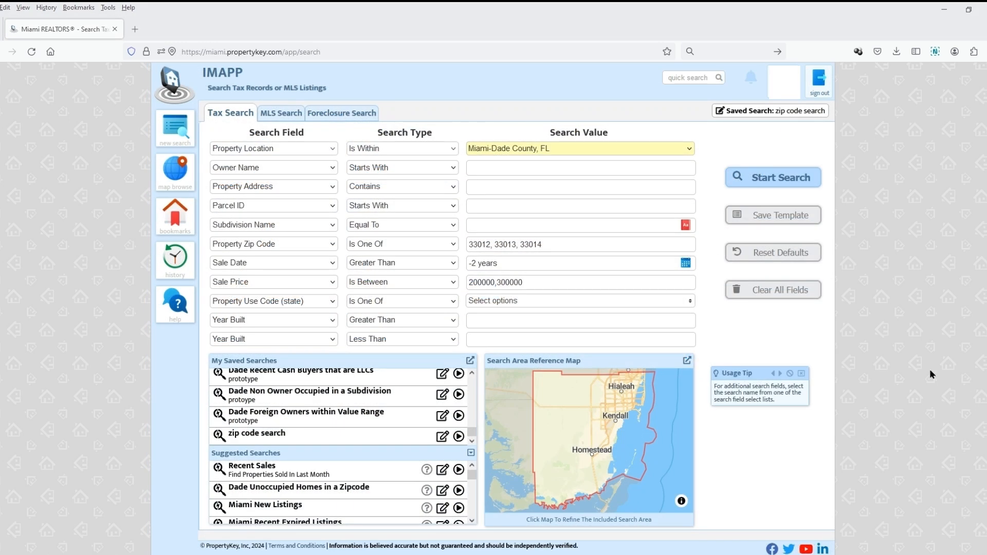
left_click(655, 304)
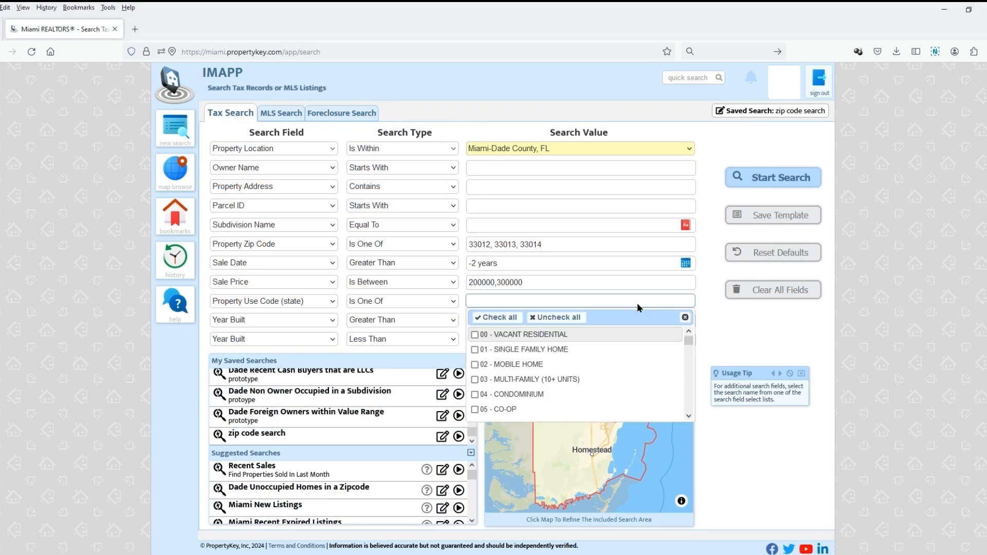
left_click(474, 335)
left_click(475, 350)
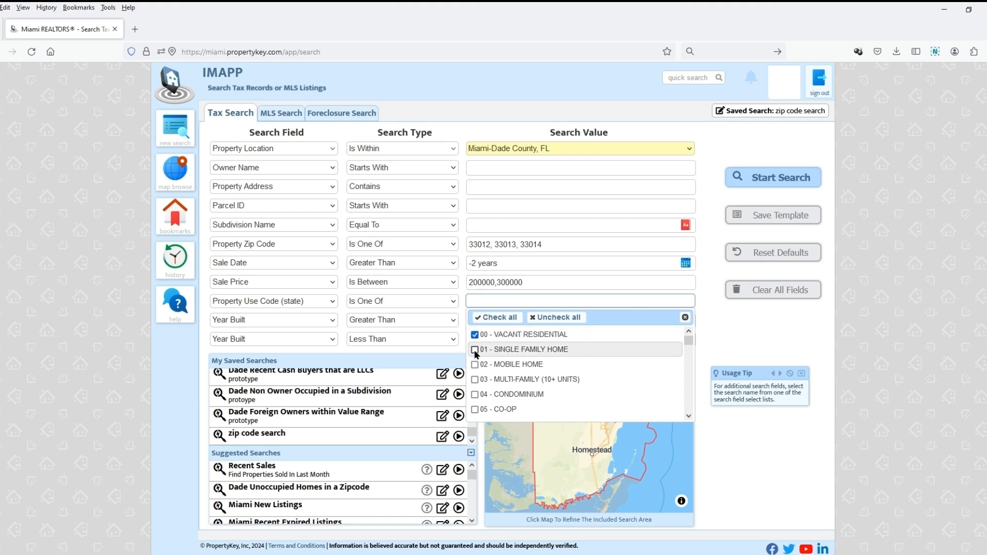
left_click(475, 379)
left_click(718, 340)
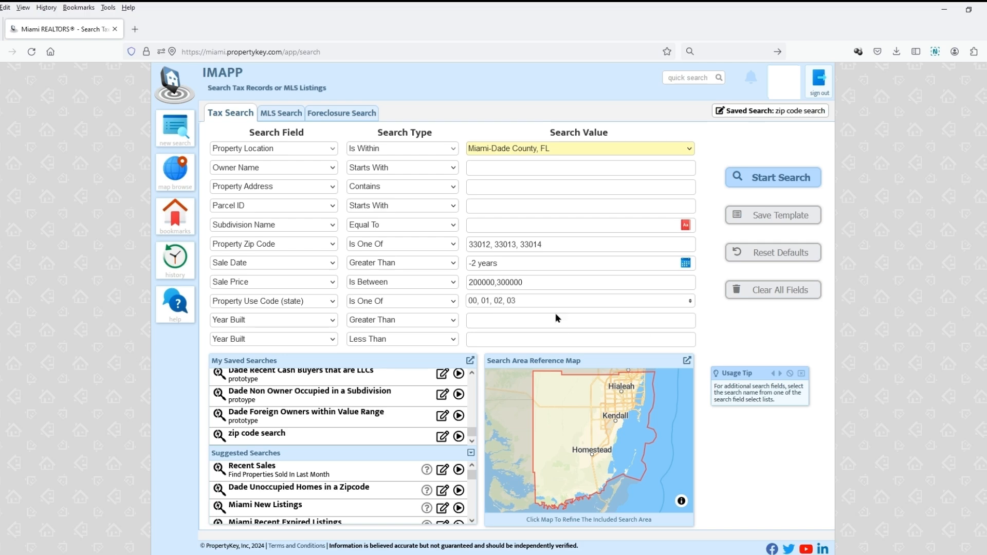
left_click(766, 179)
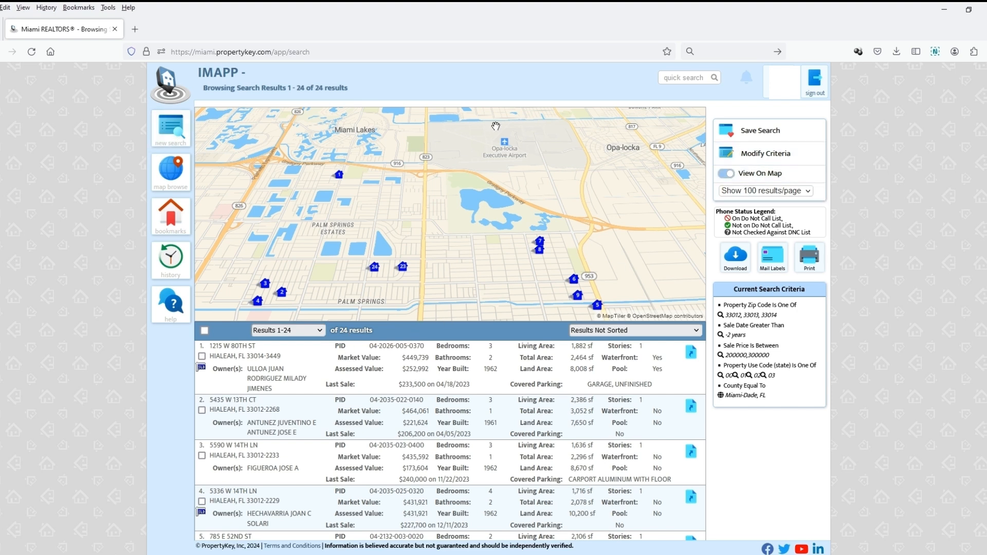
- Save the current search with the title "zip code search"
left_click(749, 137)
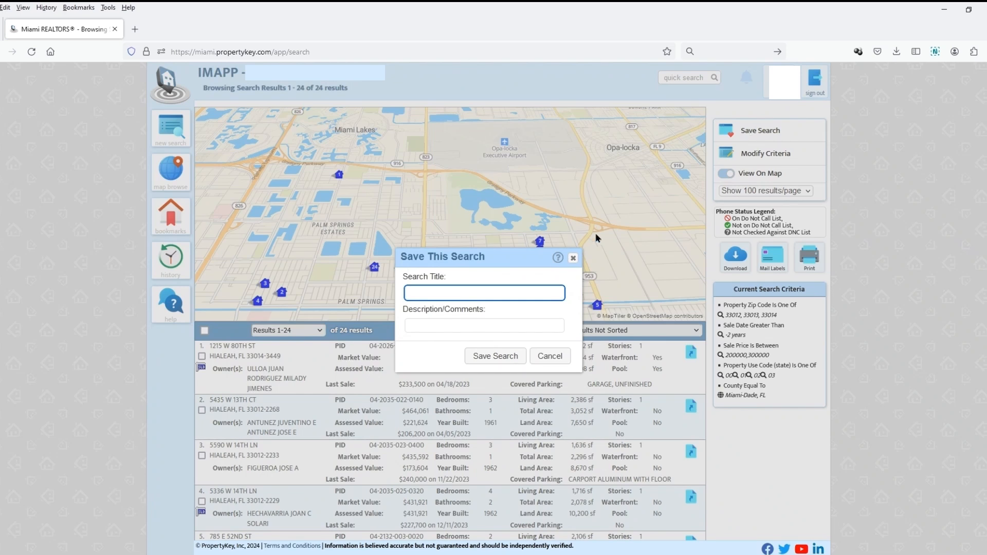
type("zip code search")
left_click(495, 356)
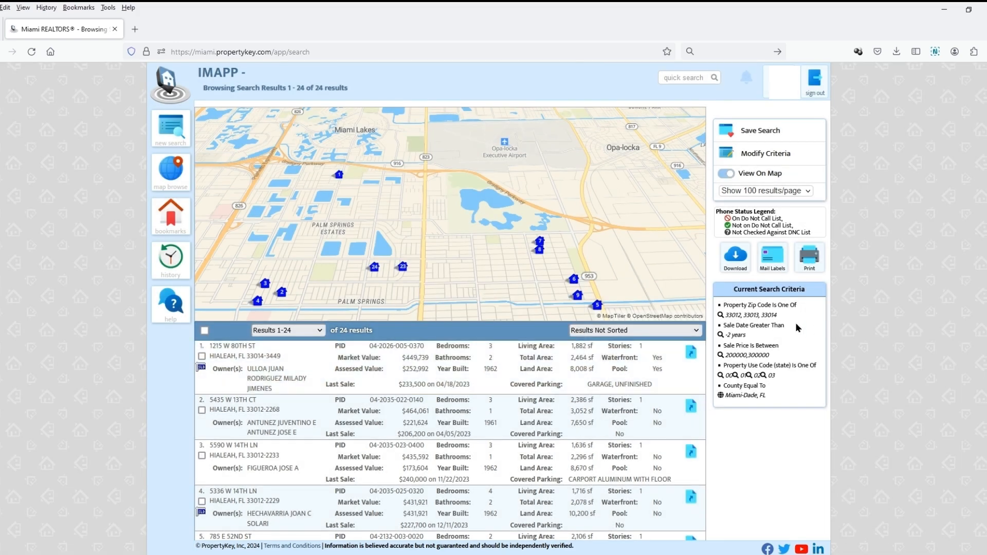
- Start a new search, load the saved "zip code search" criteria for editing, and run that saved search
left_click(172, 131)
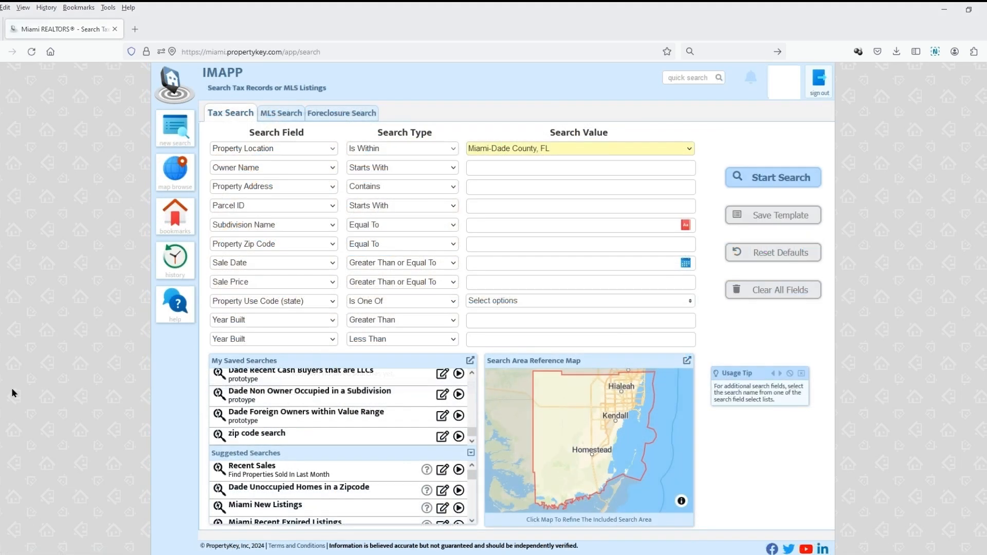
left_click(443, 439)
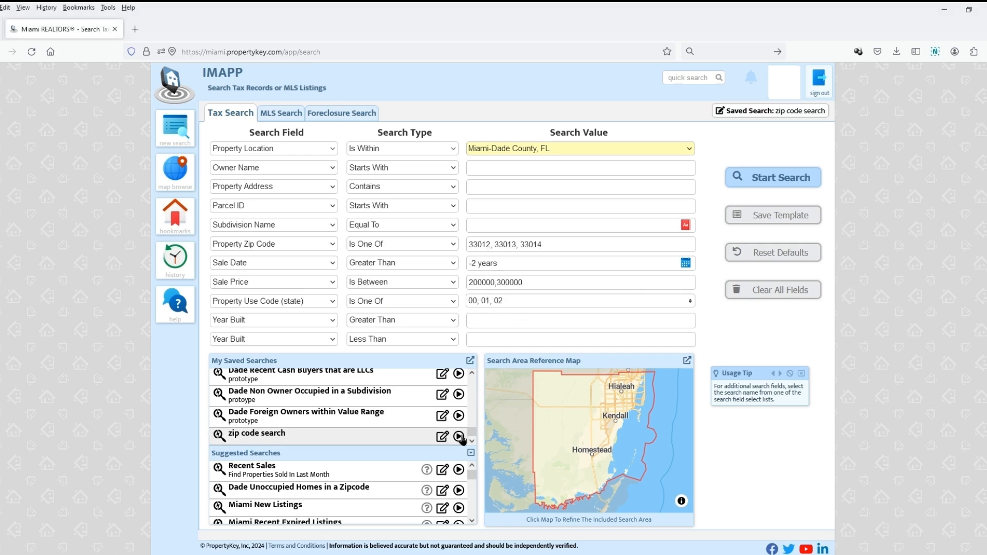
left_click(459, 437)
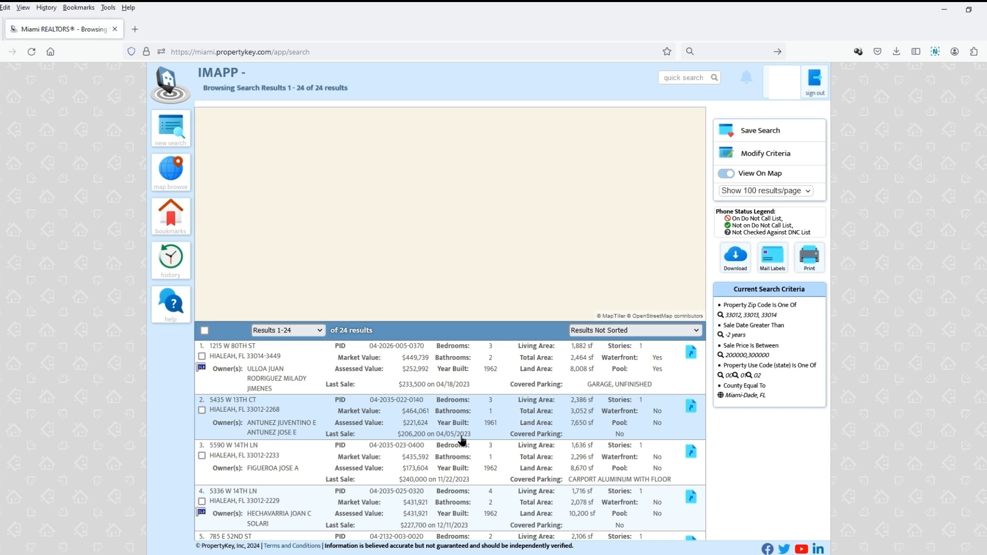
- Start a new search and load the criteria of the suggested searches Recent Sales and Miami New Listings
left_click(171, 127)
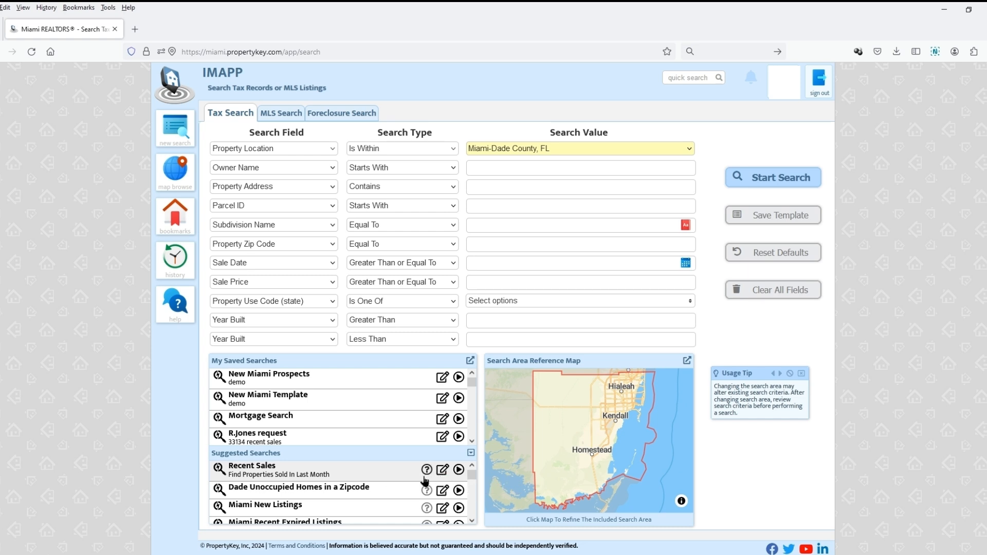
left_click(441, 474)
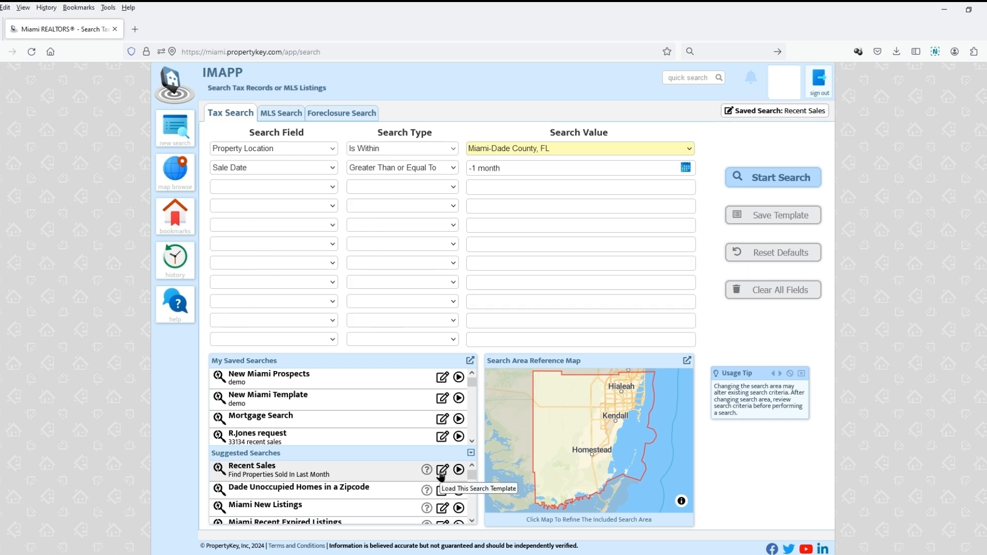
left_click(439, 511)
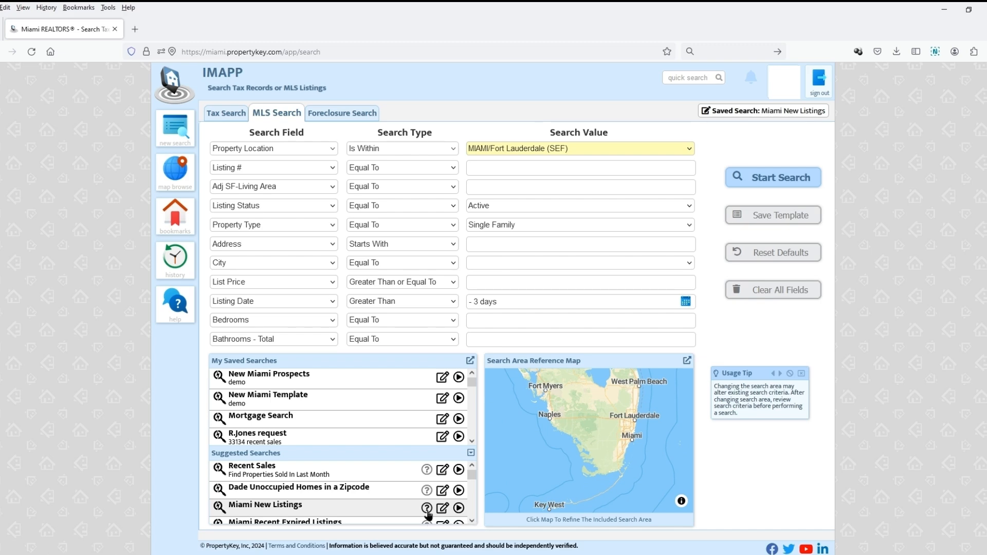
- Read the help article for the Miami New Listings suggested search and close it
left_click(427, 509)
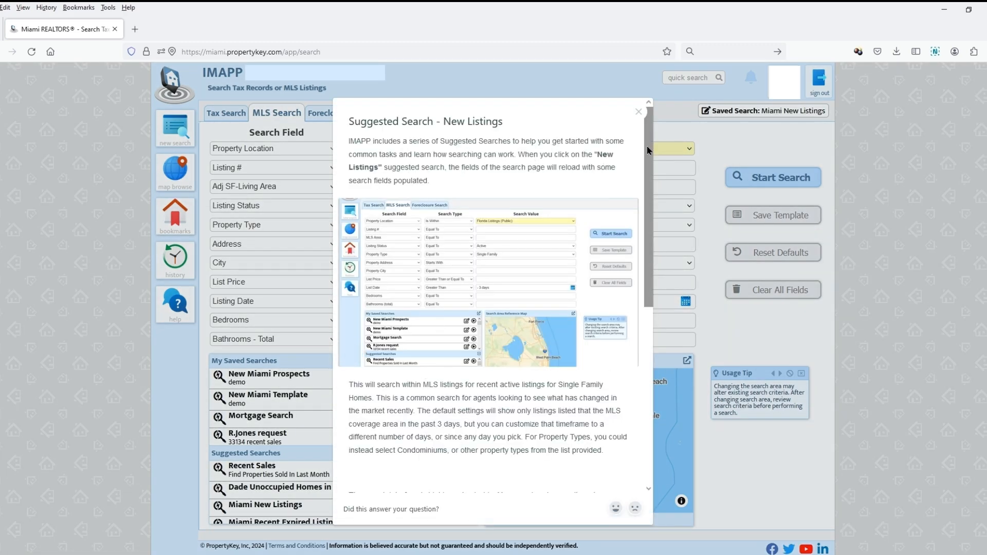
left_click_drag(648, 151, 638, 118)
left_click(638, 113)
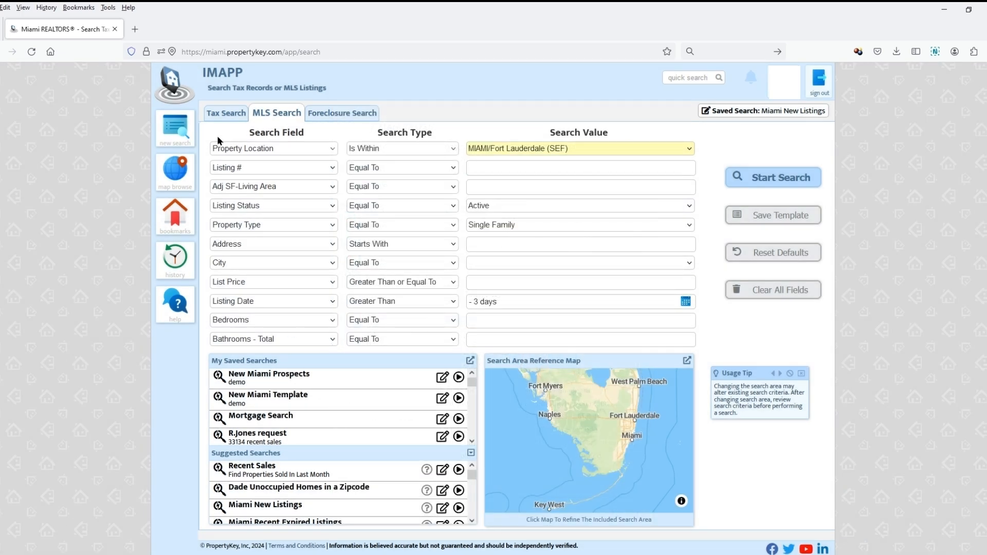
- Return to the tax search and replace the last Year Built criterion with Waterfront Equal To Yes - Any
left_click(227, 113)
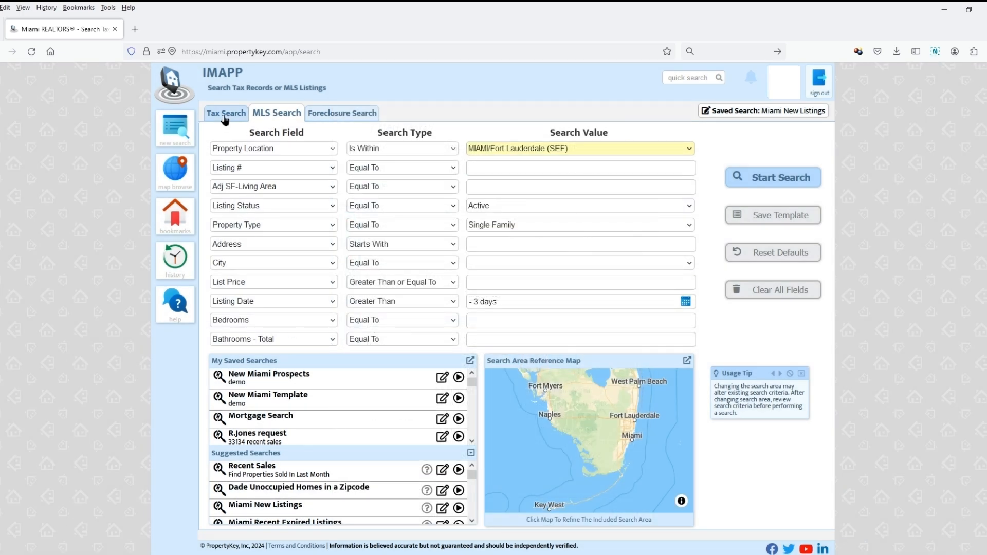
left_click(333, 340)
left_click(307, 307)
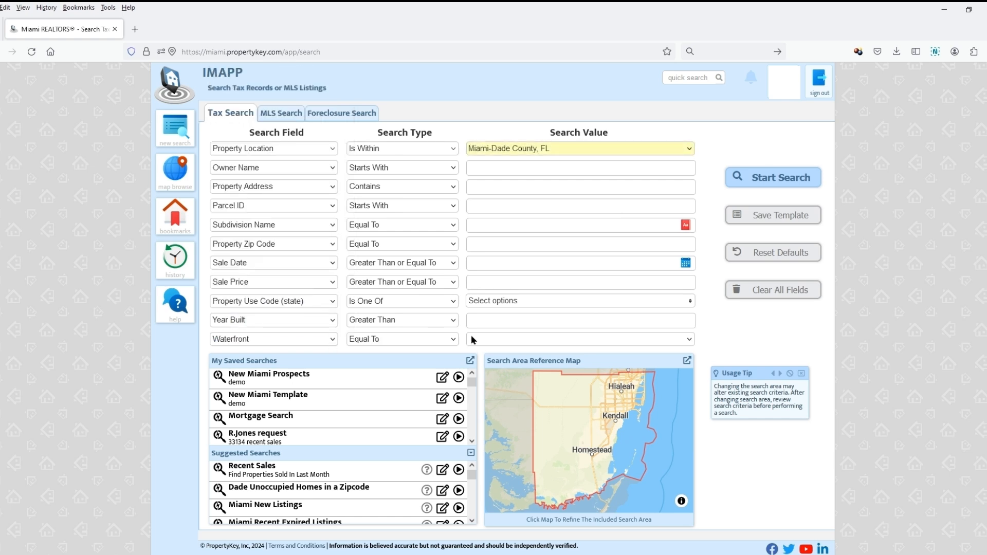
left_click(473, 340)
left_click(497, 81)
- Replace the remaining Year Built criterion with Unoccupied Address Equal To Yes
left_click(307, 316)
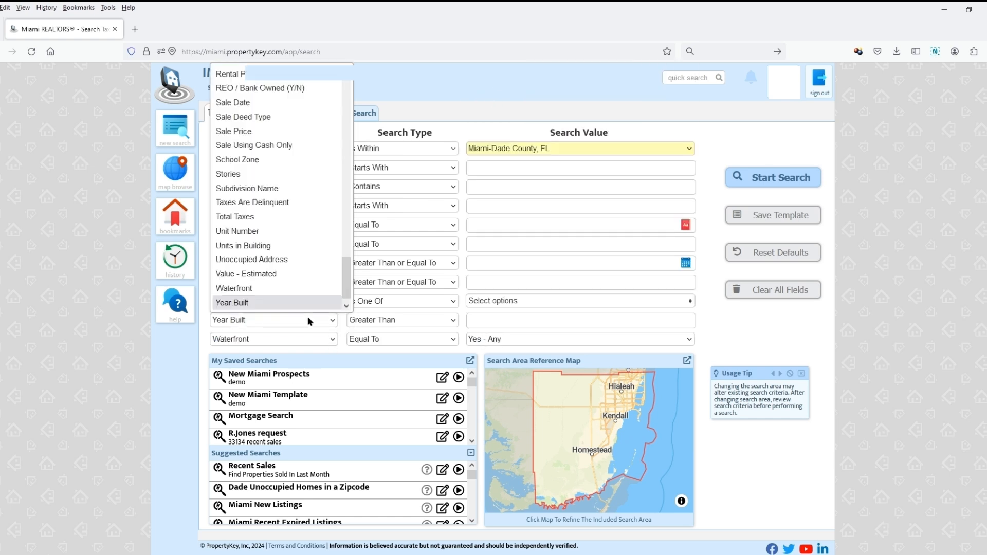
left_click(294, 261)
left_click(564, 317)
left_click(539, 346)
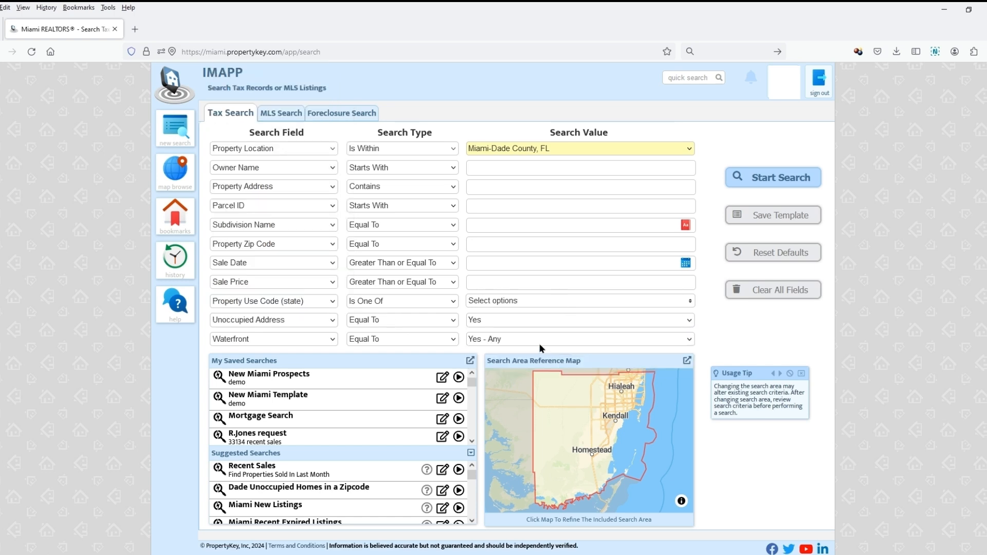
- Replace the Property Use Code (state) criterion with Owner Country Equal To CANADA
left_click(316, 304)
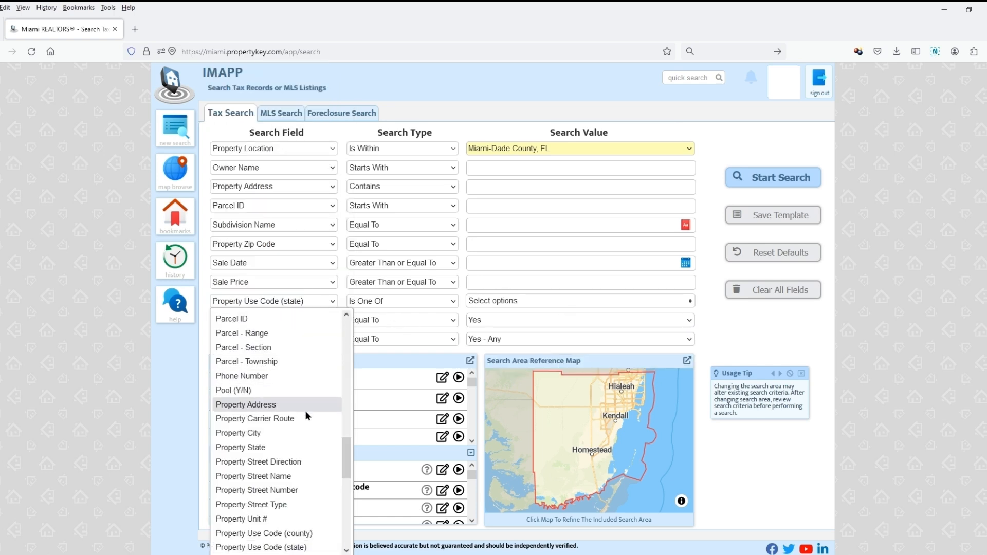
scroll(296, 417, "up", 5)
left_click(307, 447)
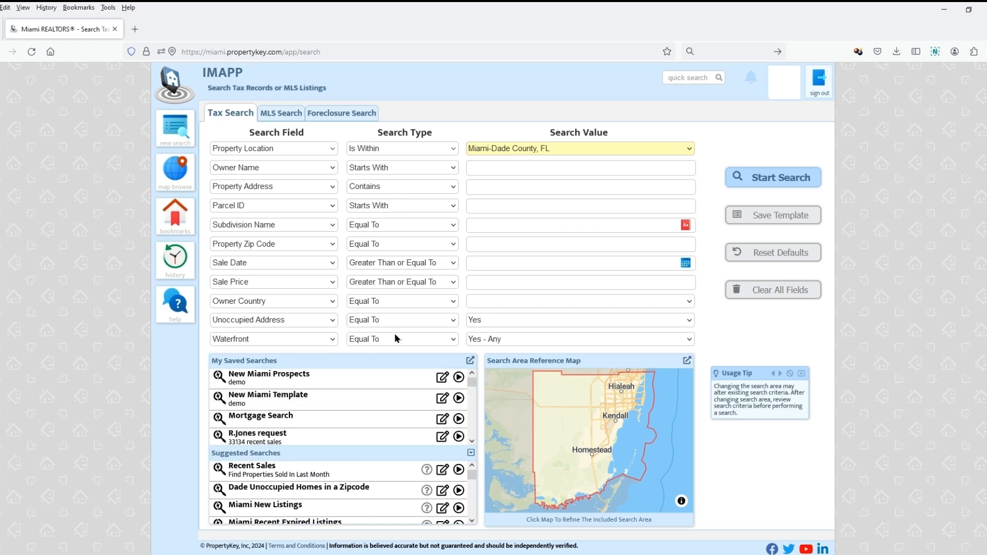
left_click(502, 301)
scroll(535, 488, "down", 10)
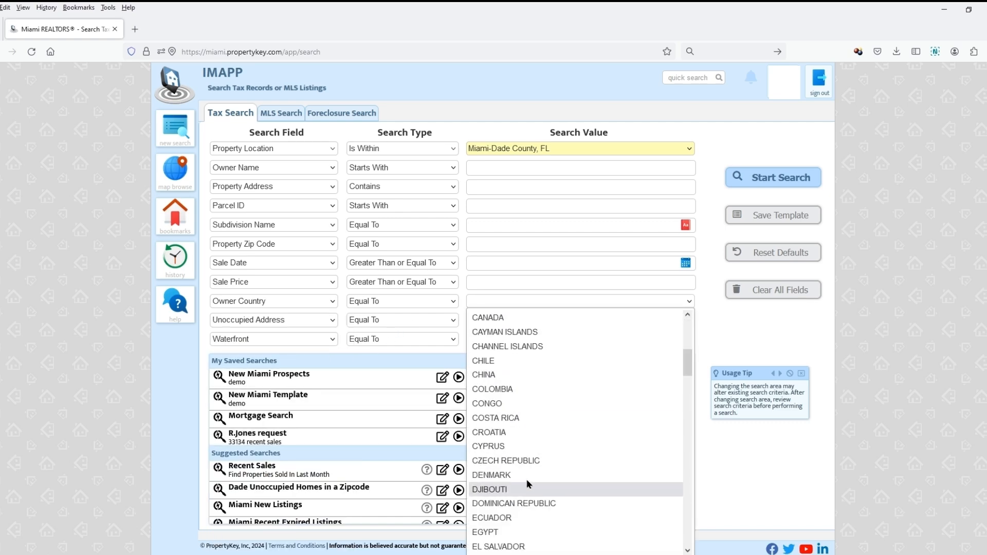
left_click(470, 317)
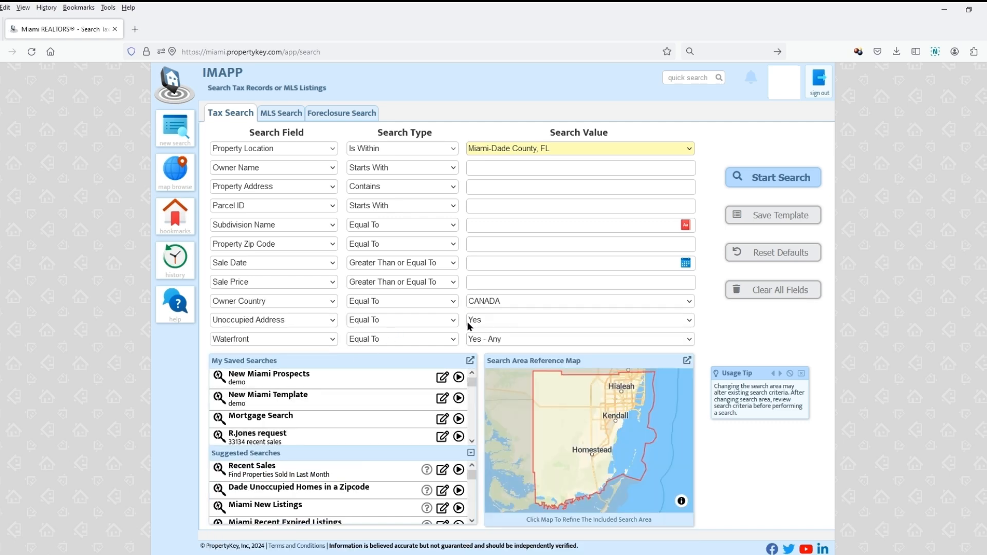
- Replace the Sale Price criterion with Pool (Y/N) Equal To Yes, run the search and look over the results map
left_click(285, 280)
scroll(291, 377, "up", 5)
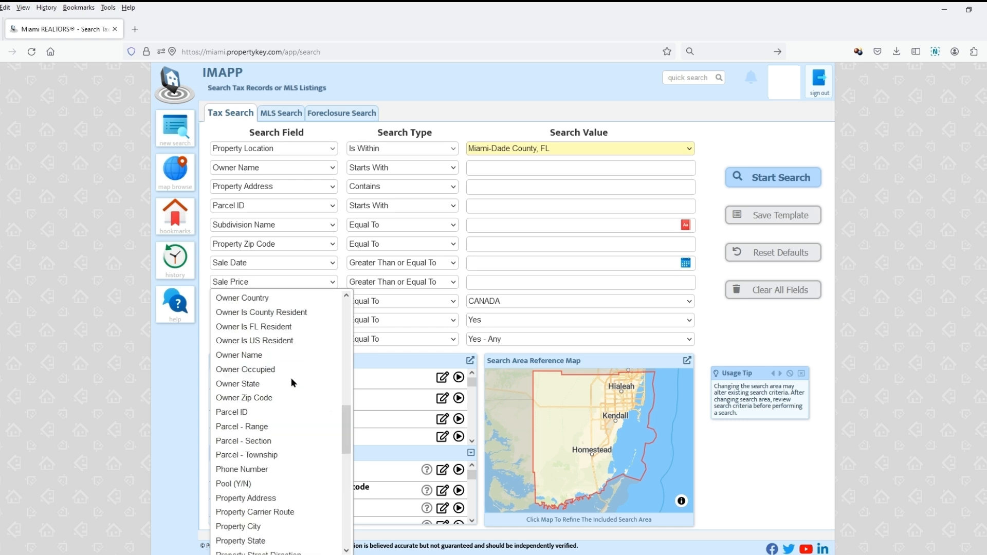
left_click(289, 483)
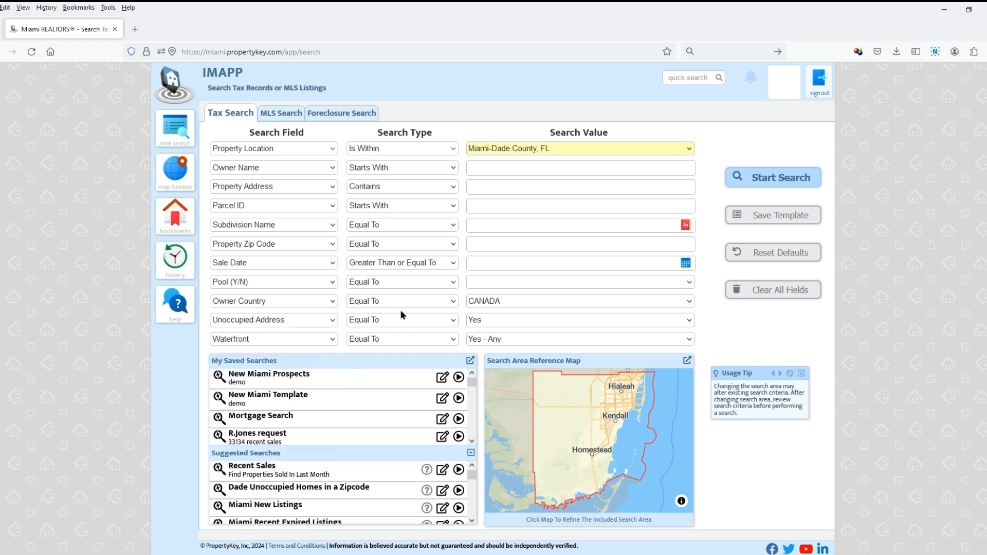
left_click(492, 284)
left_click(502, 313)
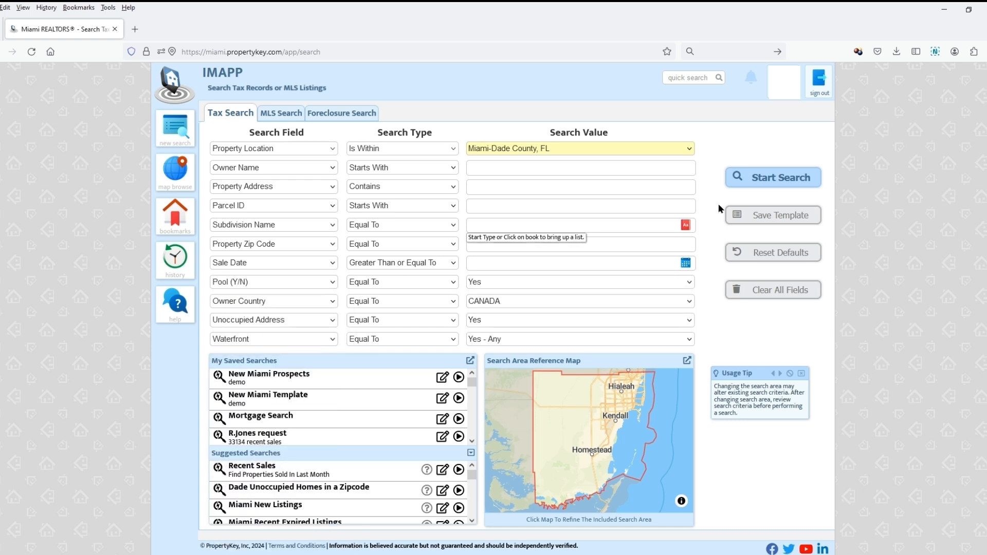
left_click(780, 180)
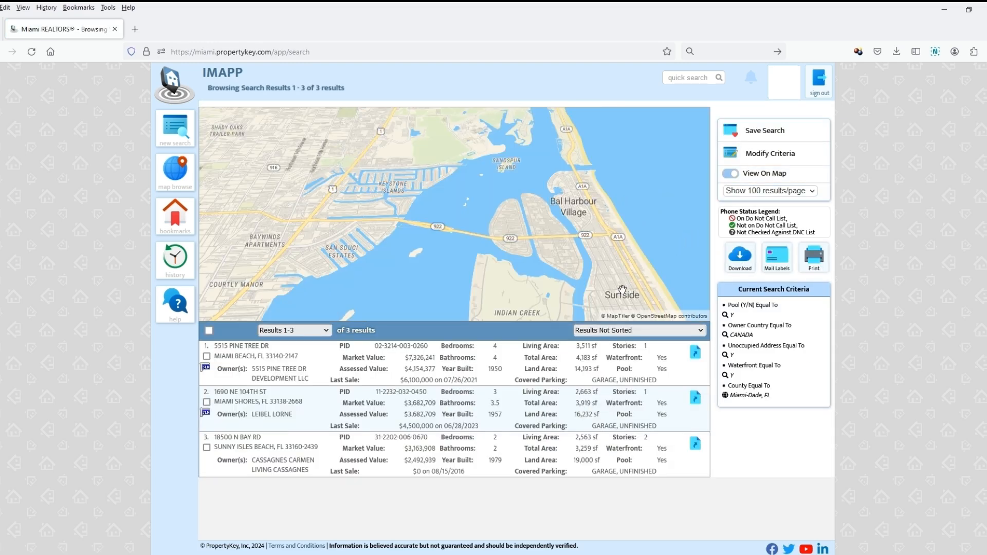
mouse_move(621, 291)
left_mouse_down()
mouse_move(598, 158)
mouse_move(646, 246)
left_mouse_up()
- Reopen the search criteria and examine the available search fields and search types for the Sale Date row
left_click(785, 159)
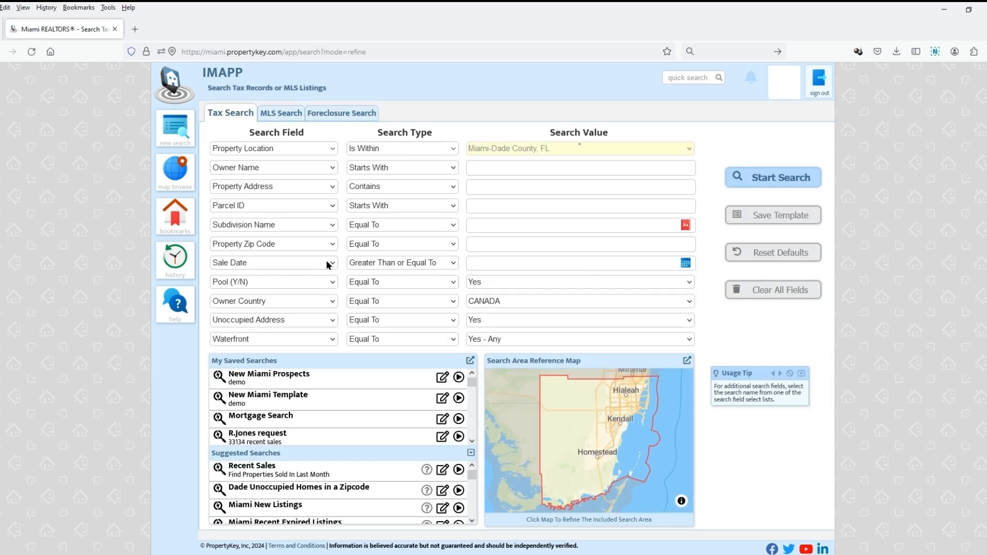
left_click(335, 262)
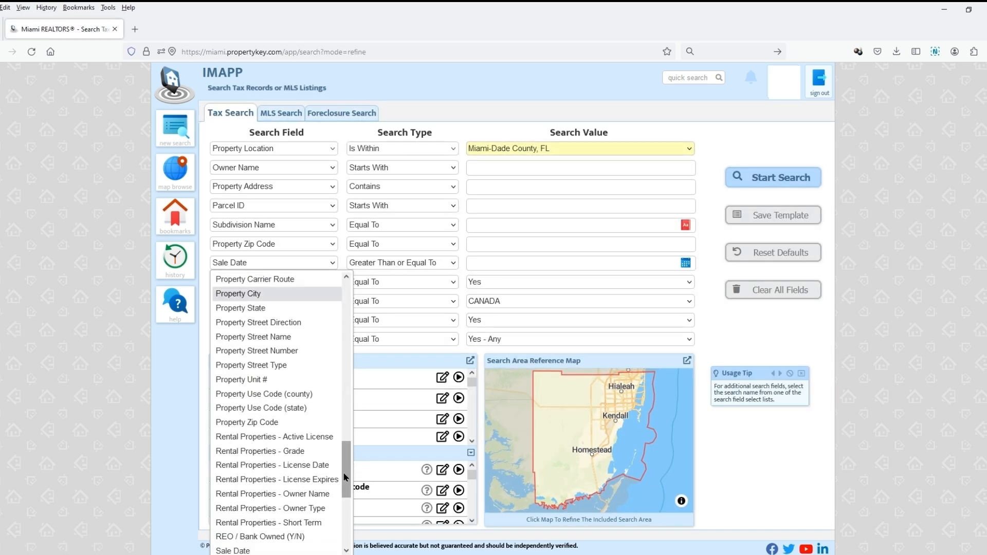
left_click_drag(345, 478, 338, 370)
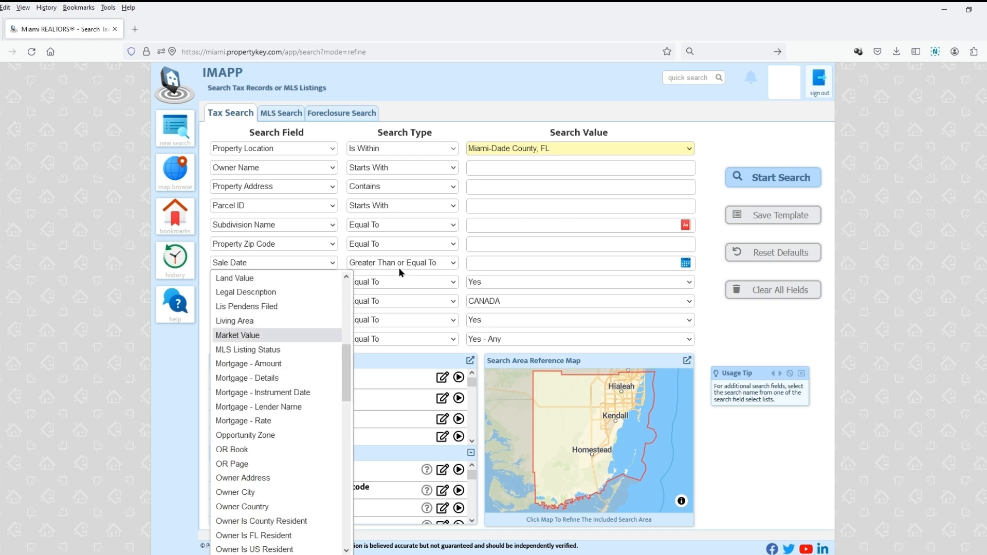
left_click(412, 265)
left_click(412, 264)
left_click(415, 266)
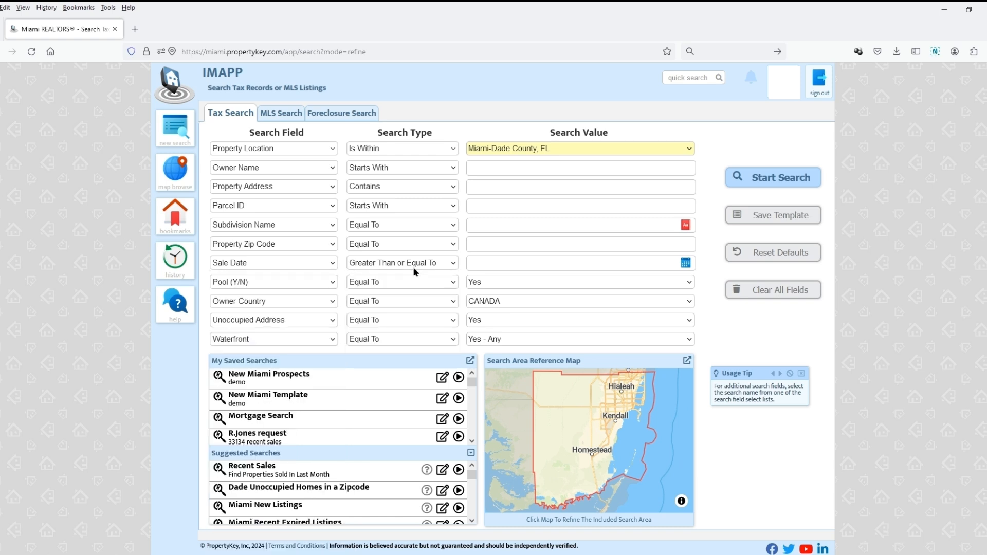
- Search the help for "date search" and open the article Search - Filling In Search Criteria
left_click(177, 320)
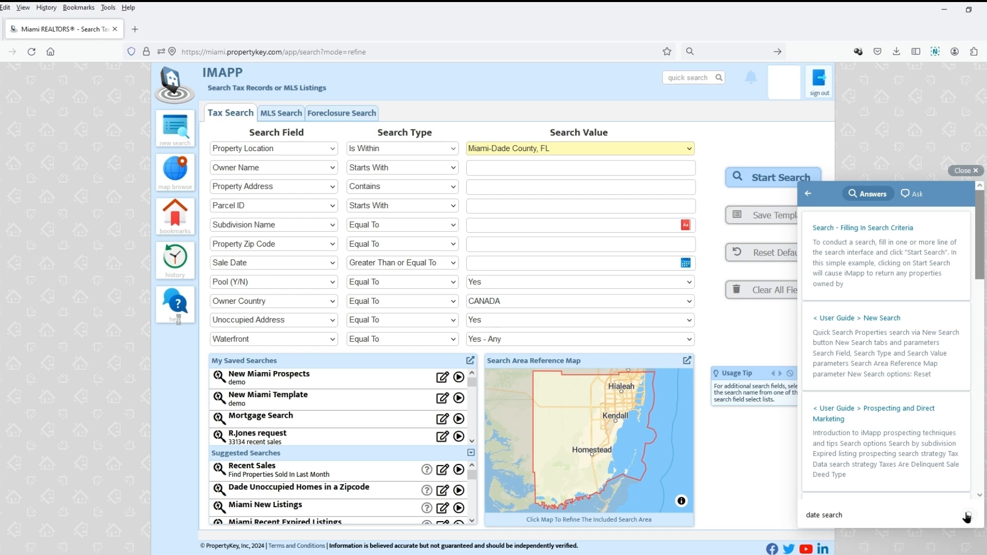
left_click(891, 231)
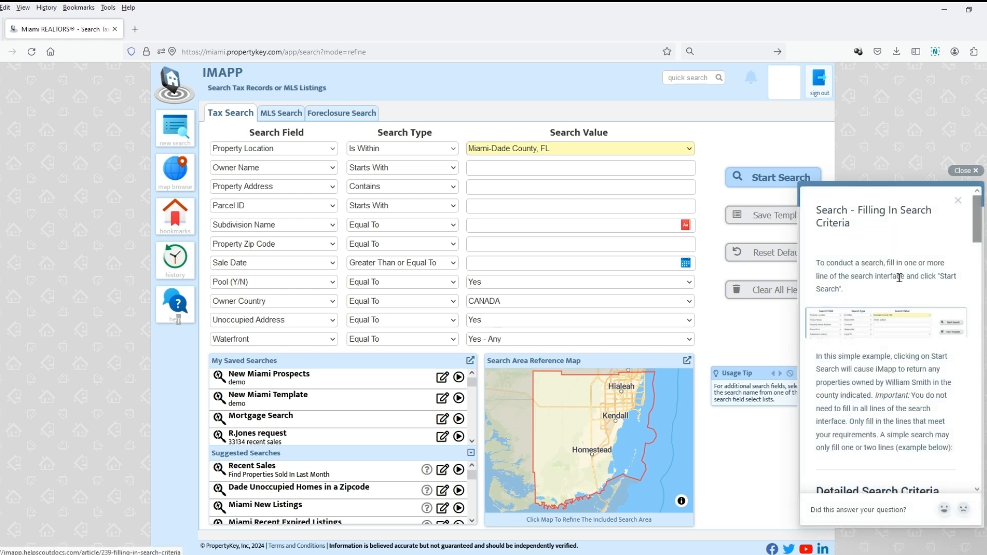